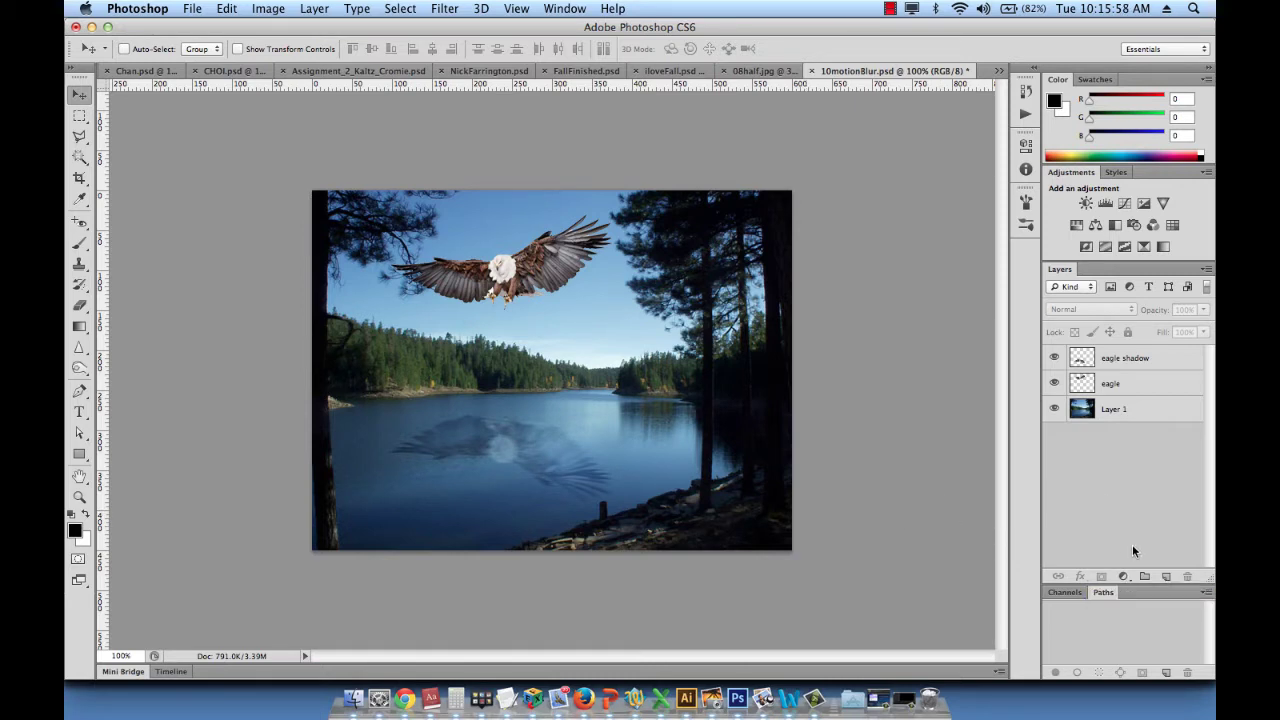
- Add a Brightness/Contrast adjustment layer set to Brightness 58 and Contrast 55
{"action": "left_click", "coordinate": [1124, 578]}
{"action": "scroll", "coordinate": [1128, 584], "scroll_direction": "down", "scroll_amount": 3}
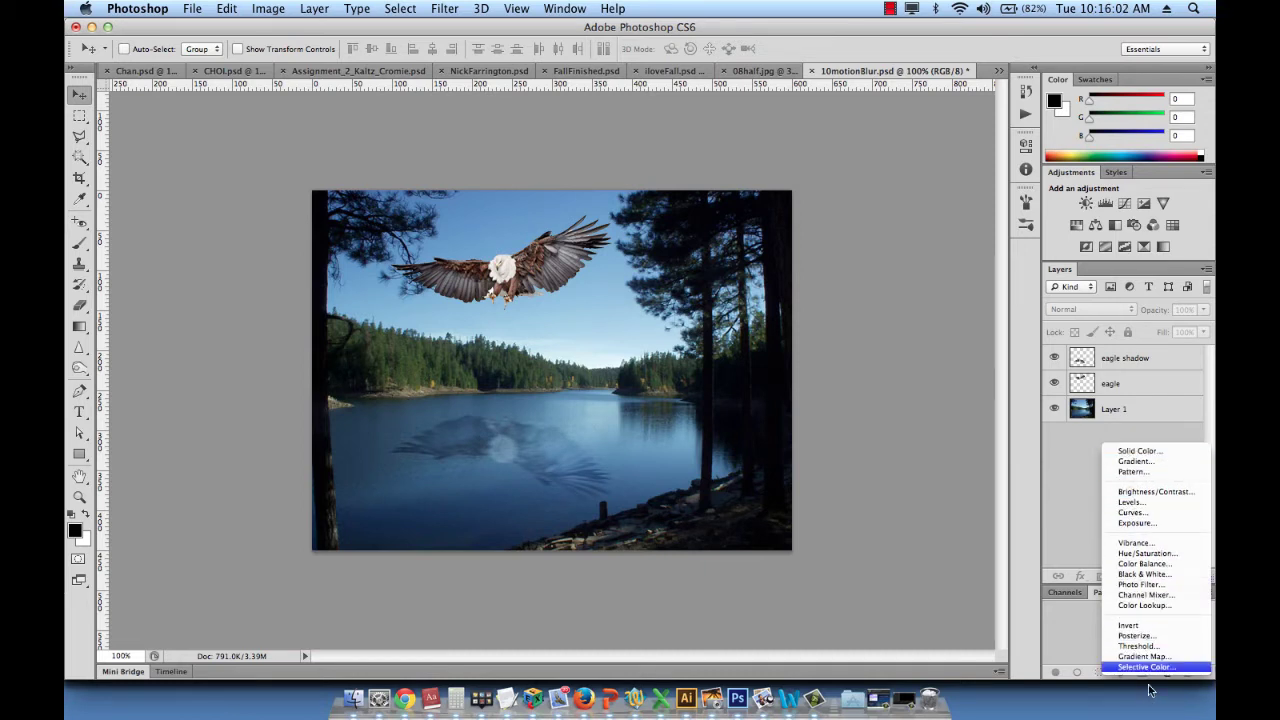
{"action": "left_click", "coordinate": [1141, 492]}
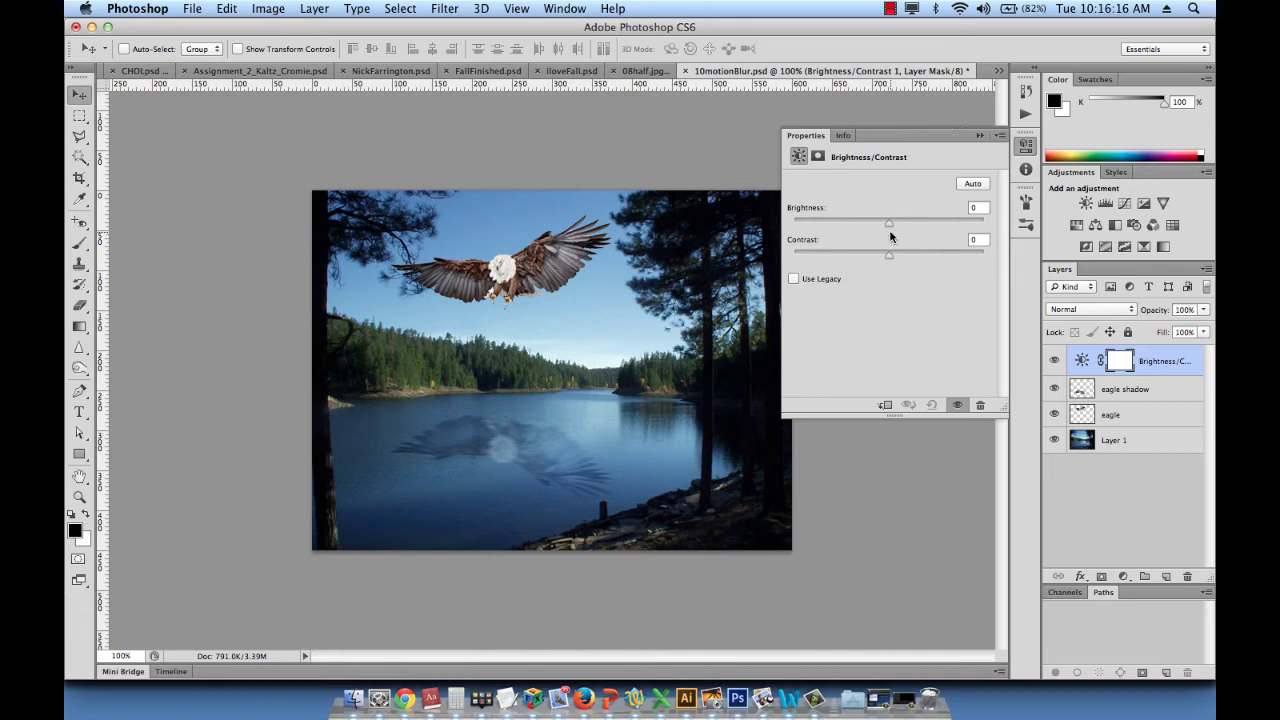
{"action": "left_click_drag", "start_coordinate": [889, 255], "coordinate": [921, 222]}
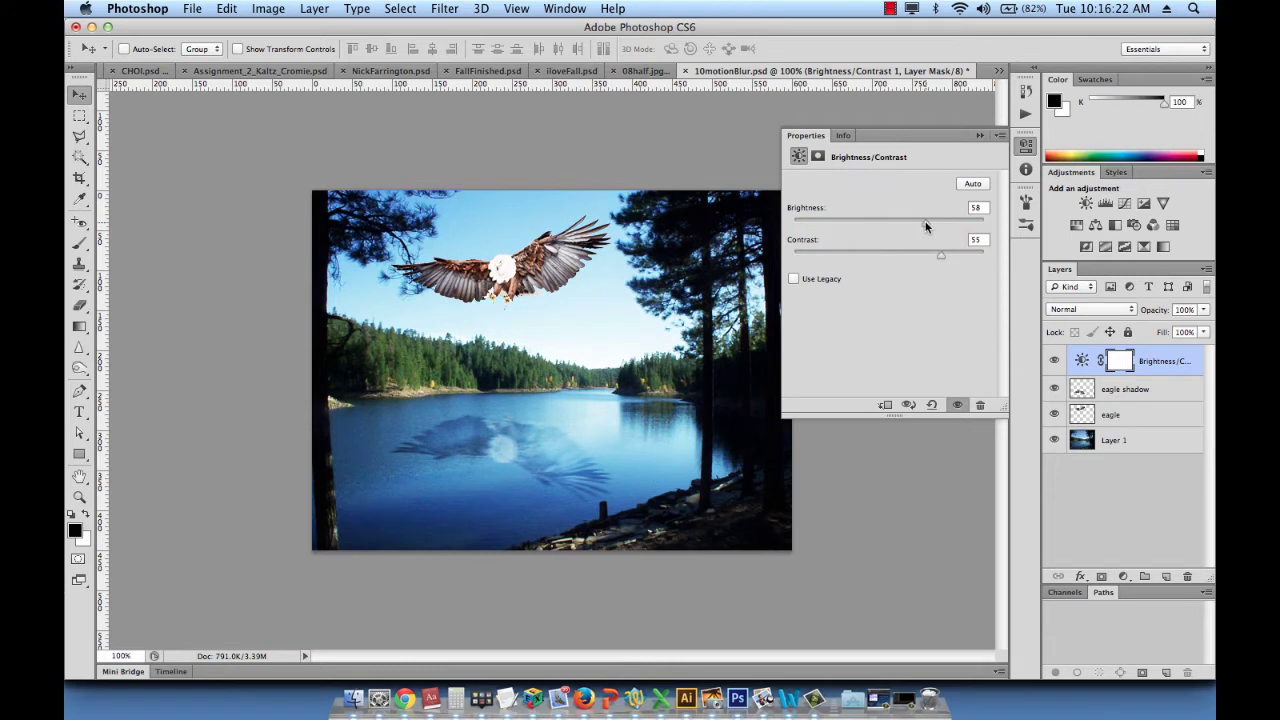
- Add a Vibrance adjustment layer with Vibrance +71 and Saturation +40
{"action": "left_click", "coordinate": [1125, 577]}
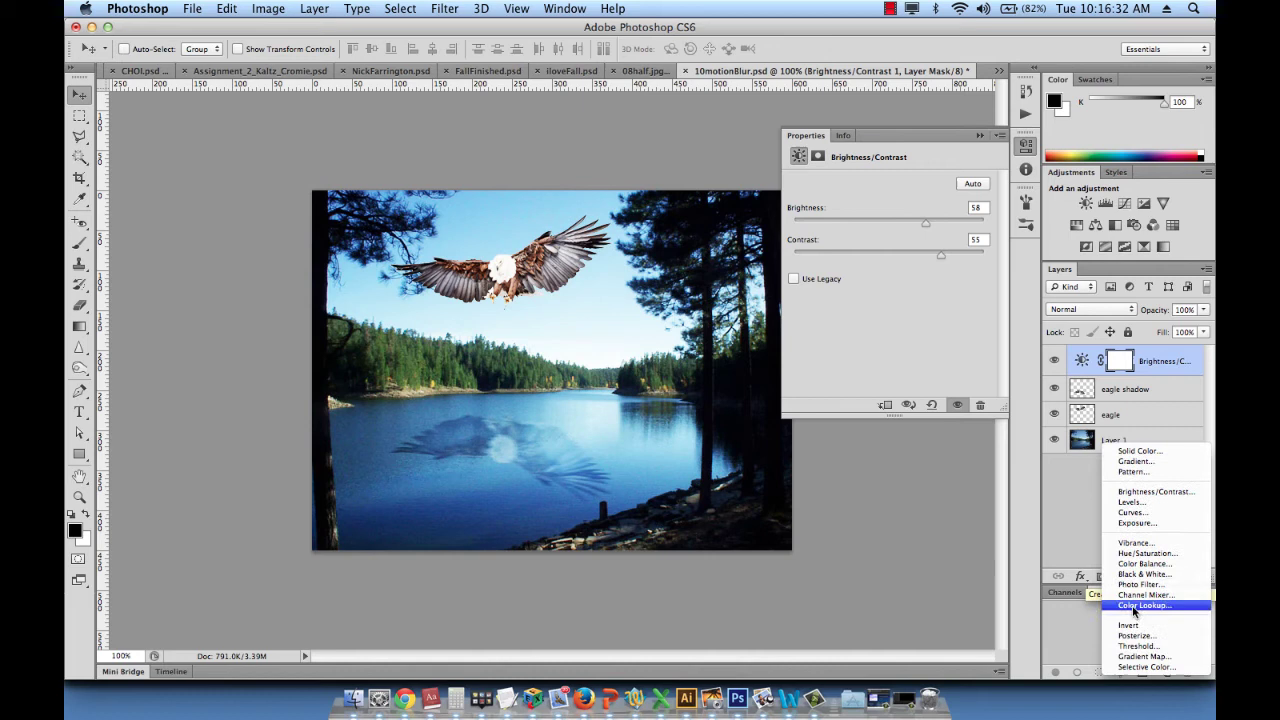
{"action": "left_click", "coordinate": [1134, 542]}
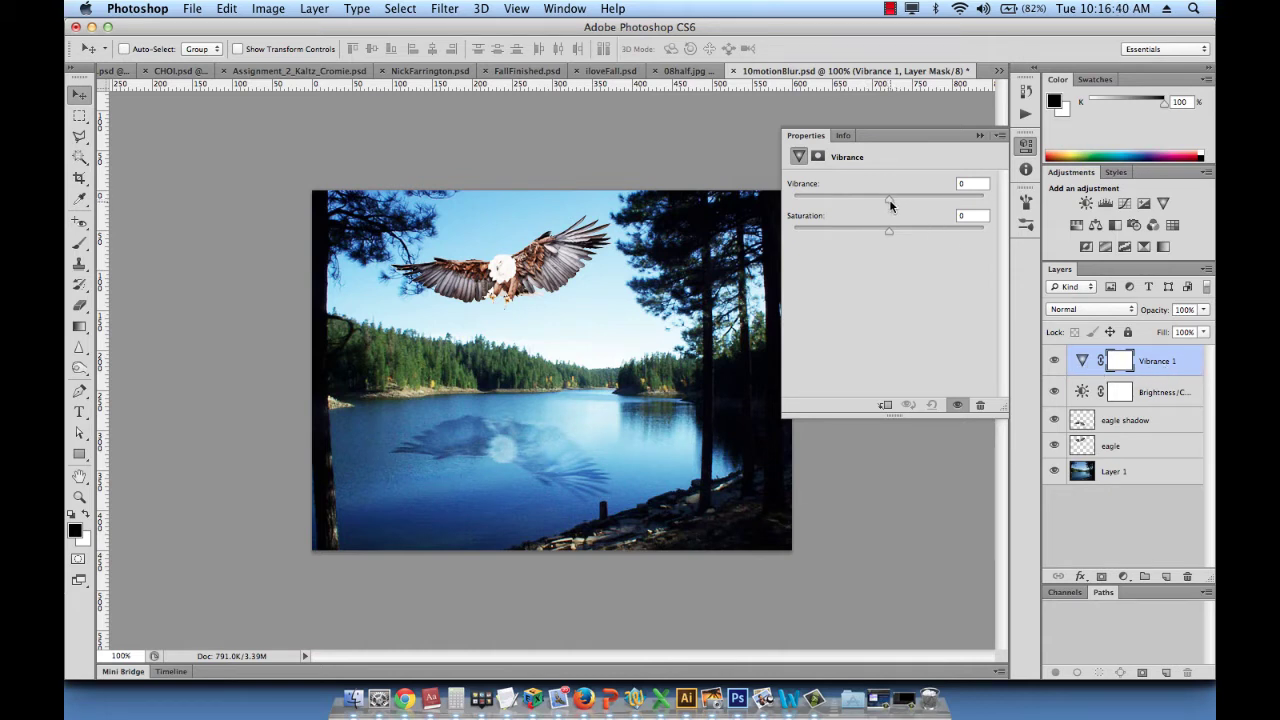
{"action": "left_click_drag", "start_coordinate": [889, 199], "coordinate": [955, 201]}
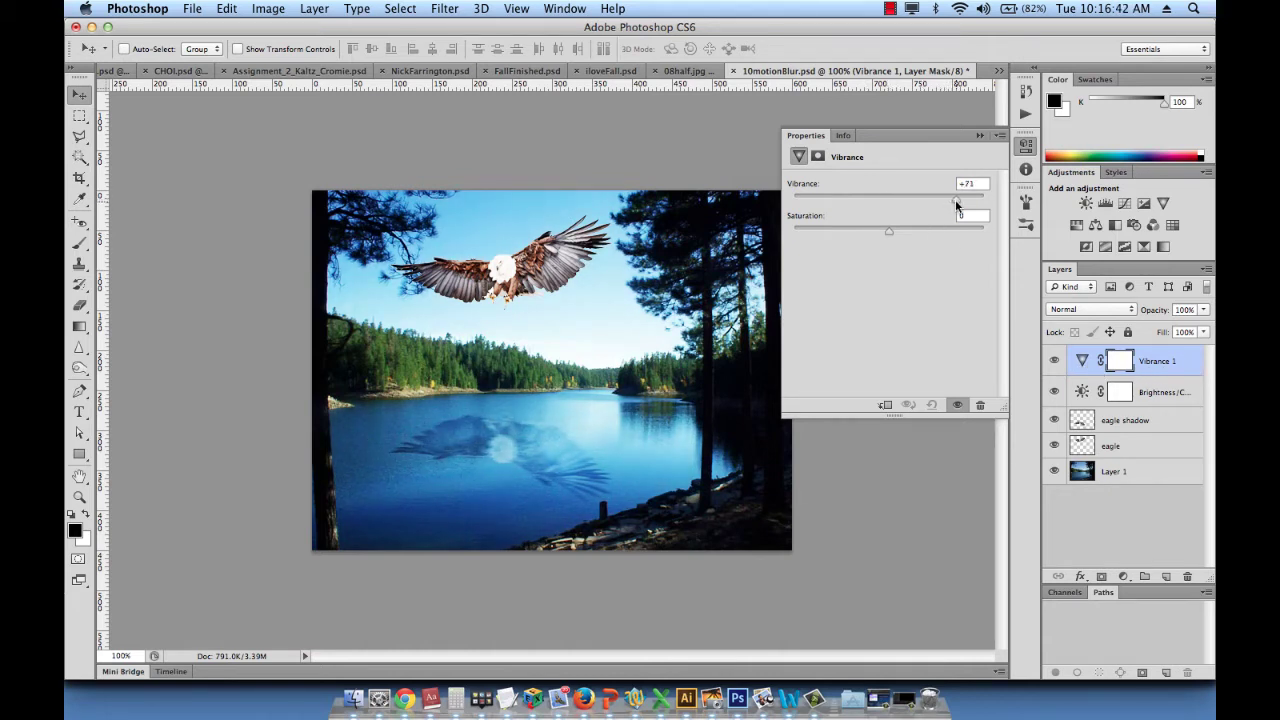
{"action": "left_click_drag", "start_coordinate": [887, 231], "coordinate": [994, 249]}
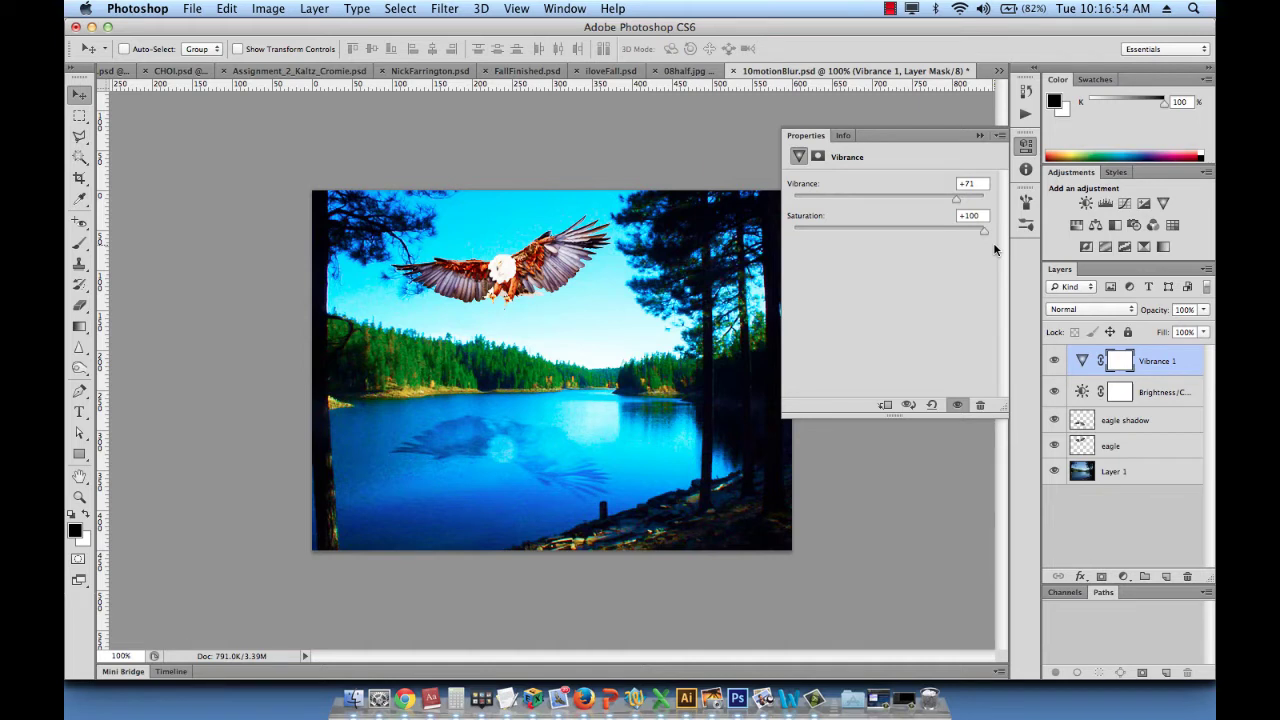
{"action": "left_click_drag", "start_coordinate": [994, 249], "coordinate": [922, 238]}
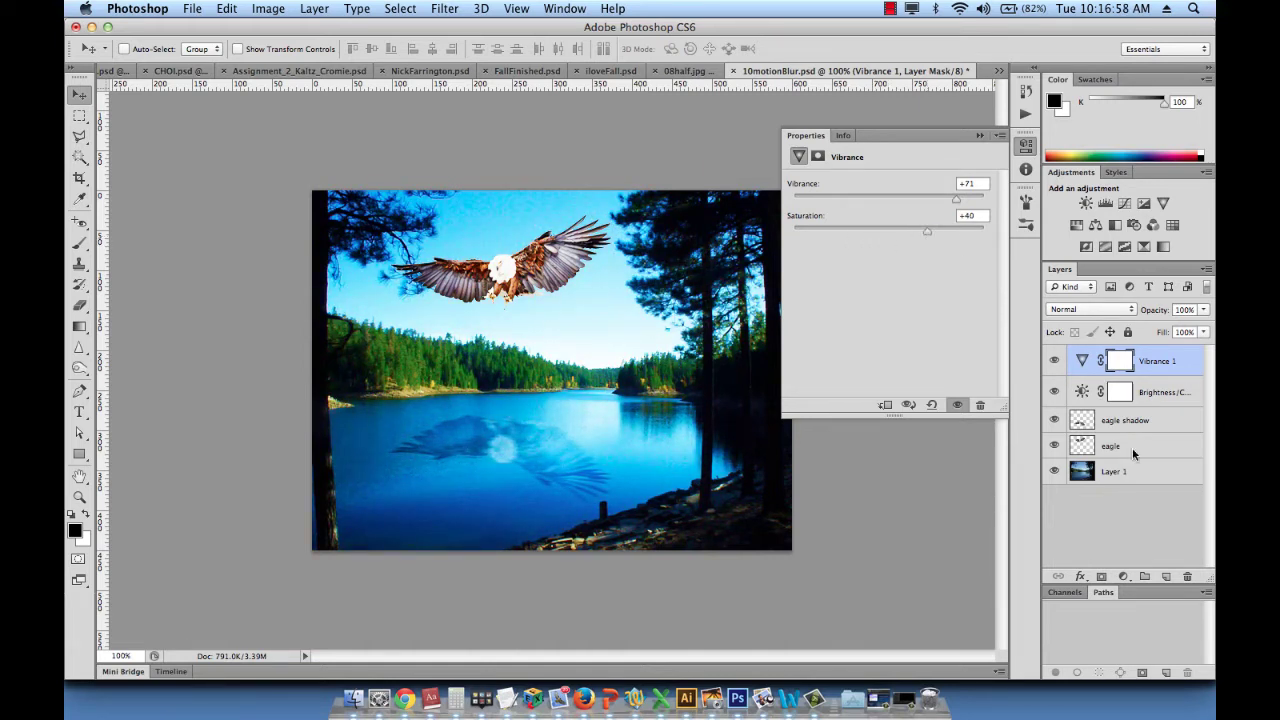
- Add a Gradient Fill layer angled about 81 degrees to darken the lower lake
{"action": "left_click", "coordinate": [1122, 577]}
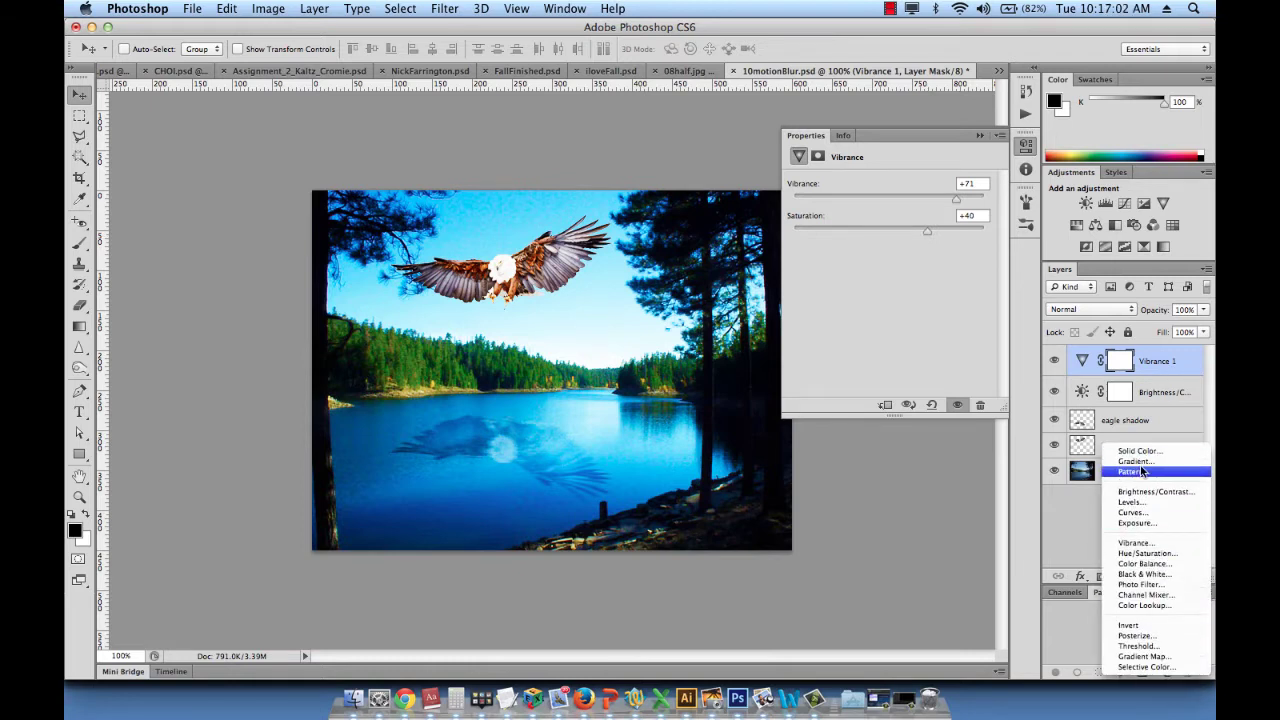
{"action": "left_click", "coordinate": [1137, 461]}
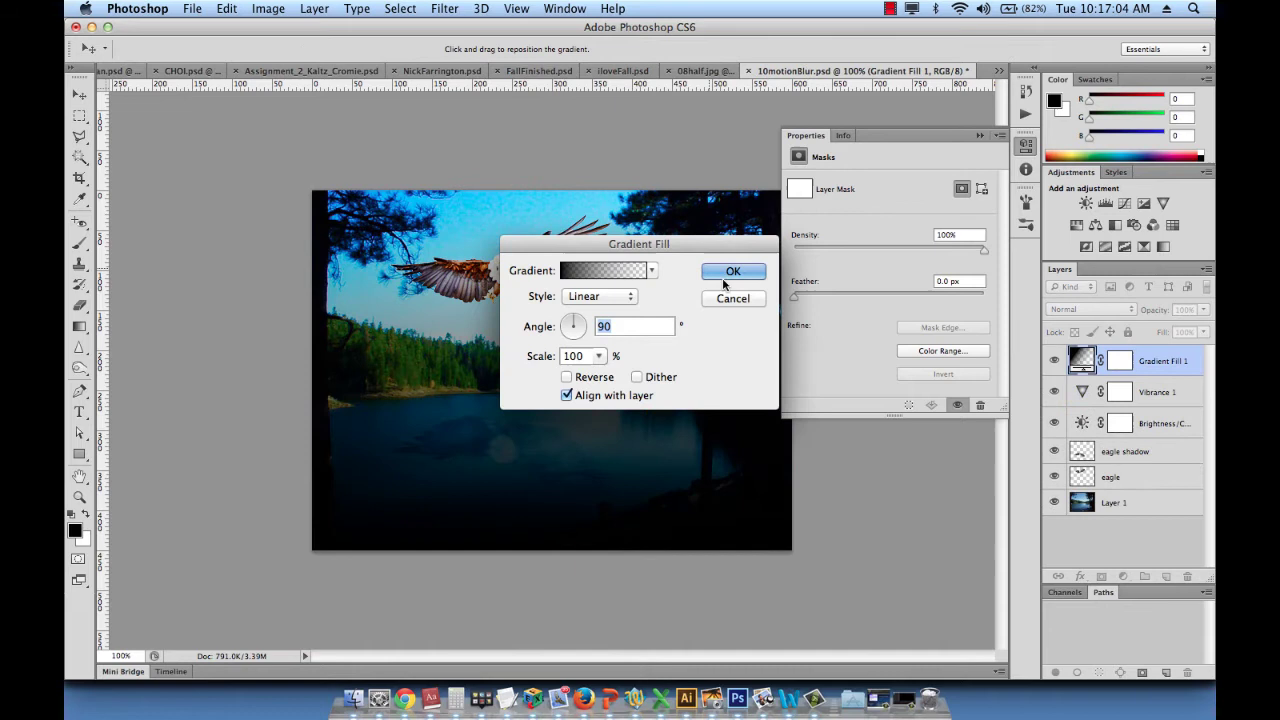
{"action": "left_click_drag", "start_coordinate": [652, 244], "coordinate": [849, 337]}
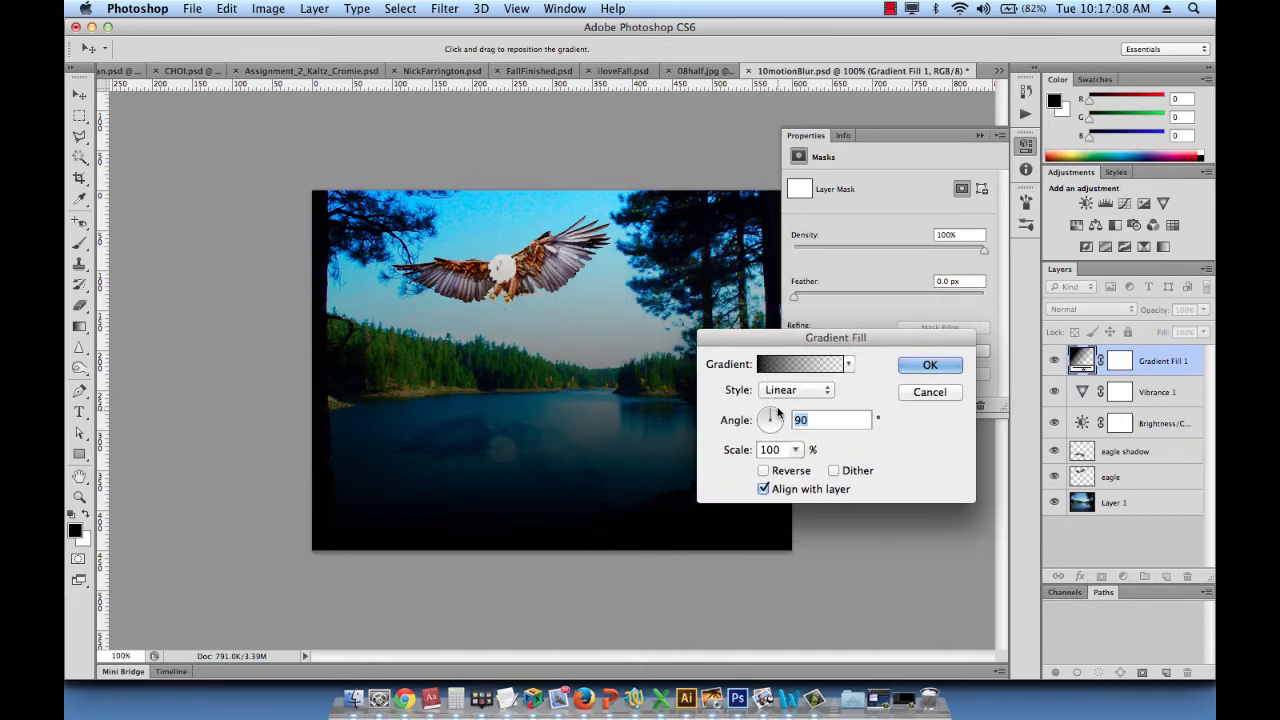
{"action": "type", "text": "0"}
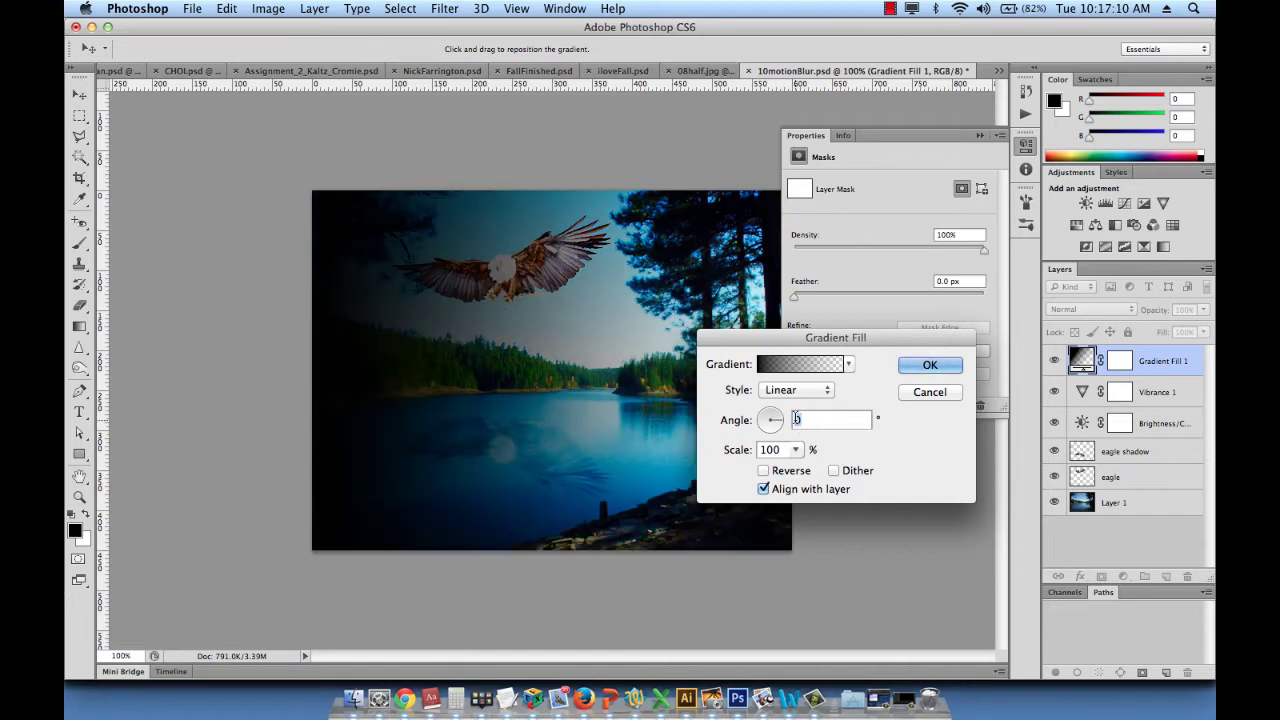
{"action": "left_click", "coordinate": [762, 406]}
{"action": "left_click_drag", "start_coordinate": [766, 410], "coordinate": [771, 404]}
{"action": "left_click", "coordinate": [912, 366]}
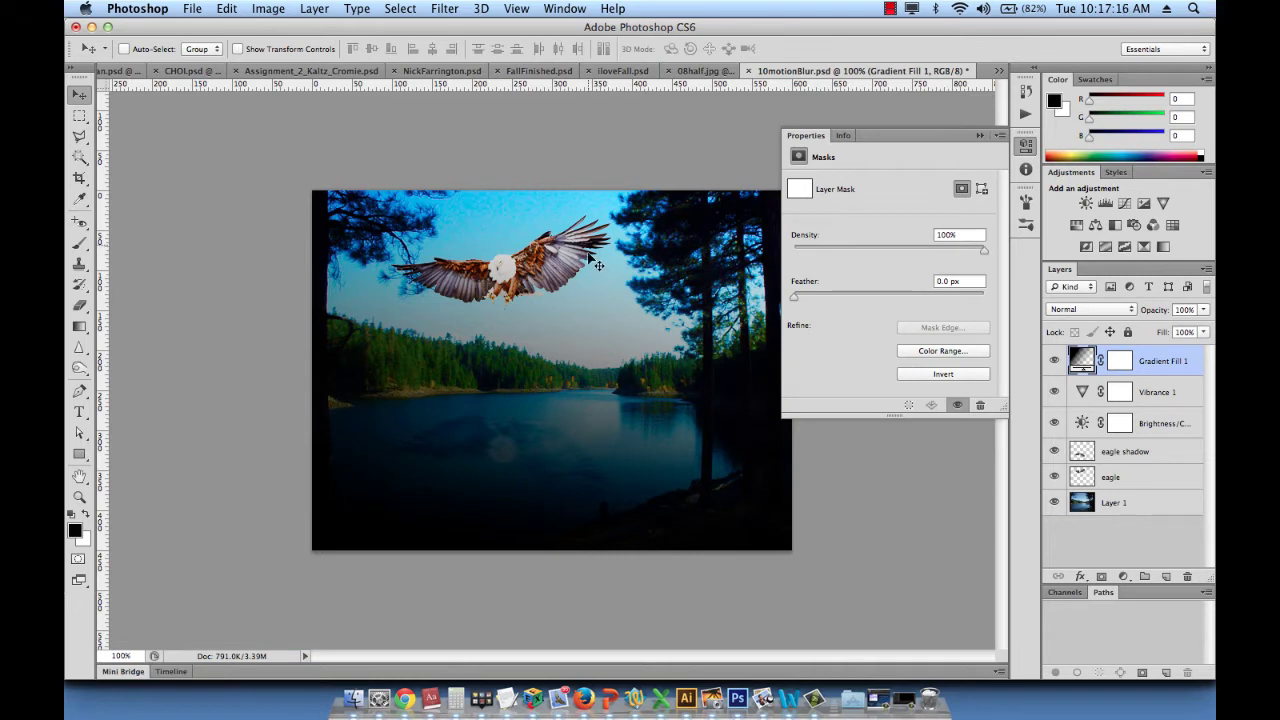
{"action": "left_click", "coordinate": [981, 136]}
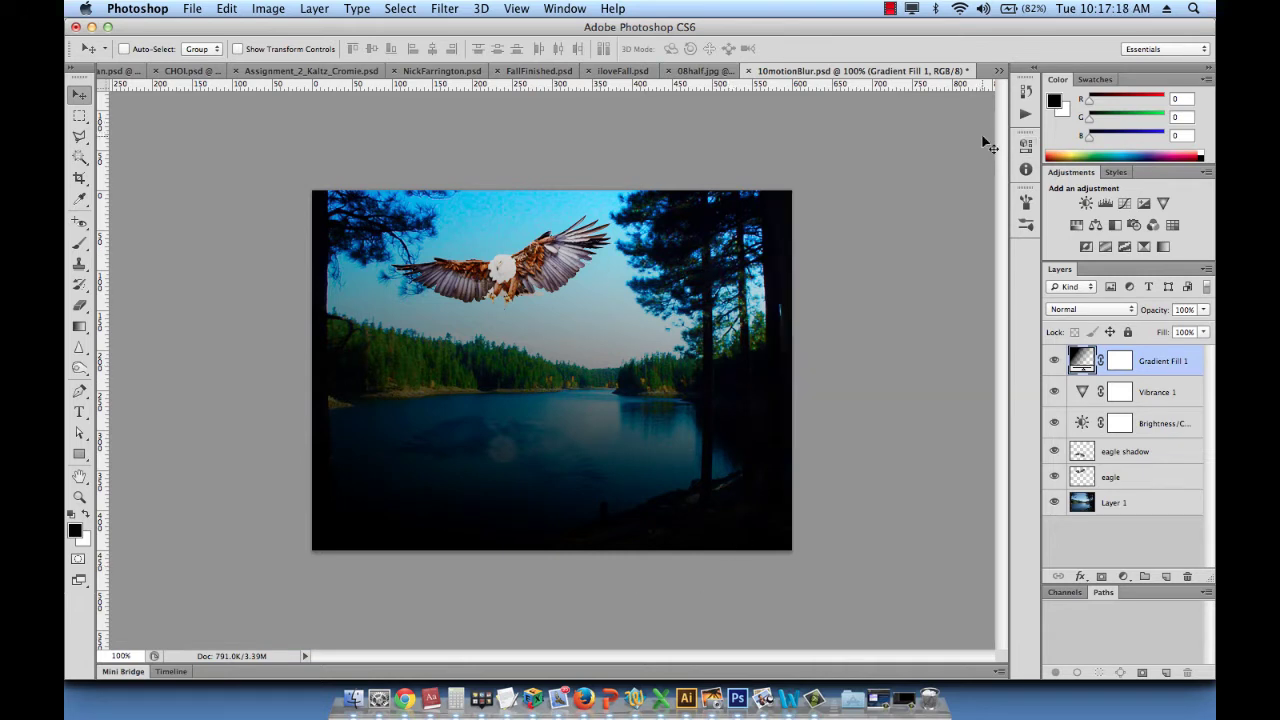
- Hide Gradient Fill 1, Vibrance 1 and Brightness/Contrast, then select Layer 1
{"action": "left_click", "coordinate": [1055, 362]}
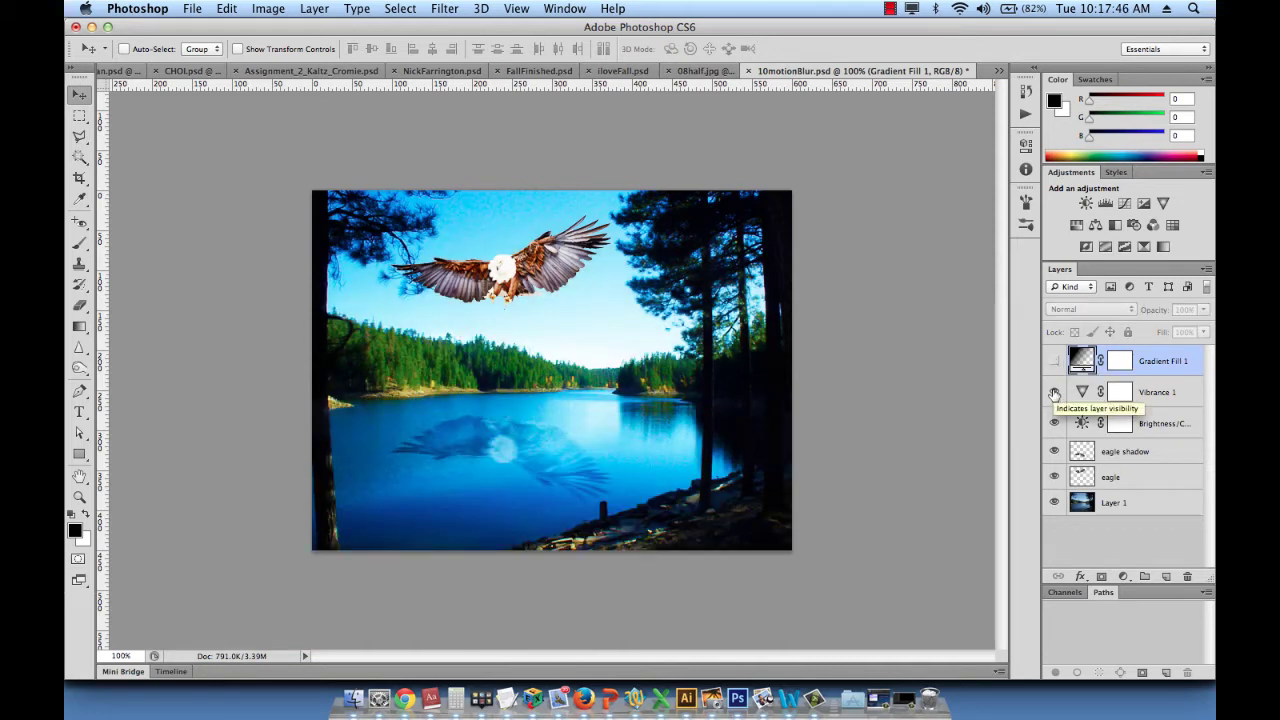
{"action": "left_click", "coordinate": [1054, 392]}
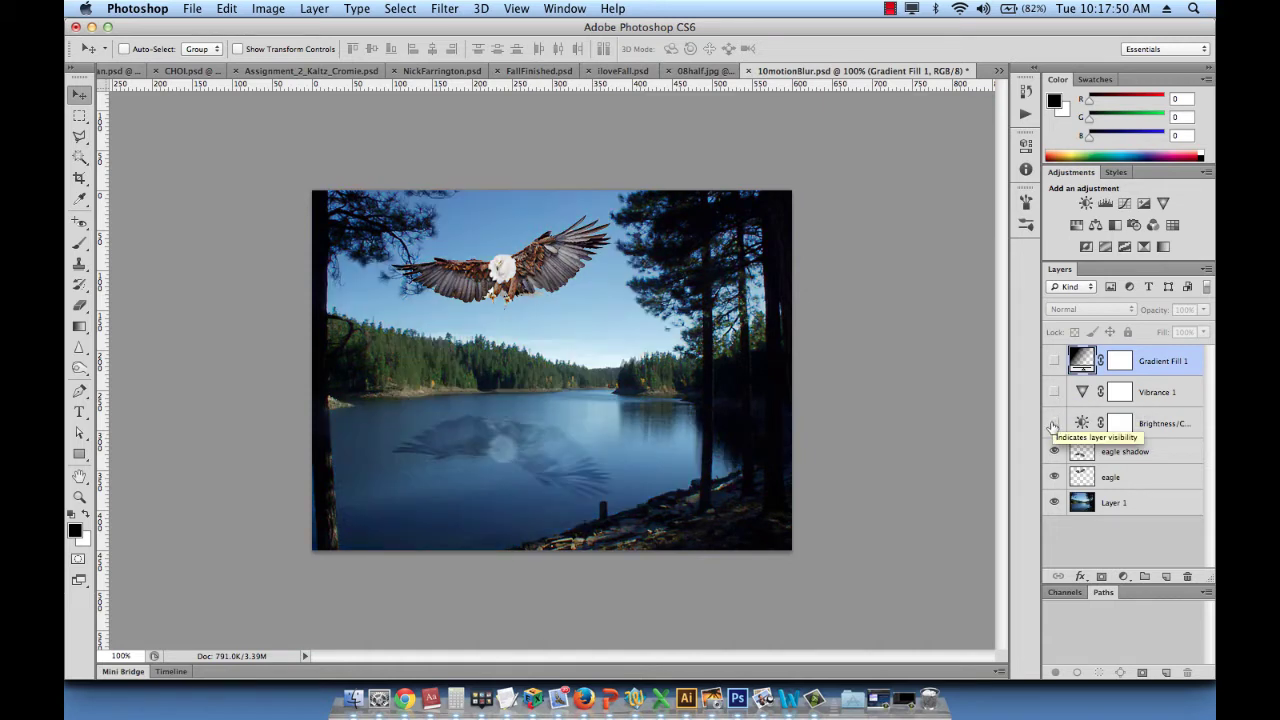
{"action": "left_click", "coordinate": [1054, 423]}
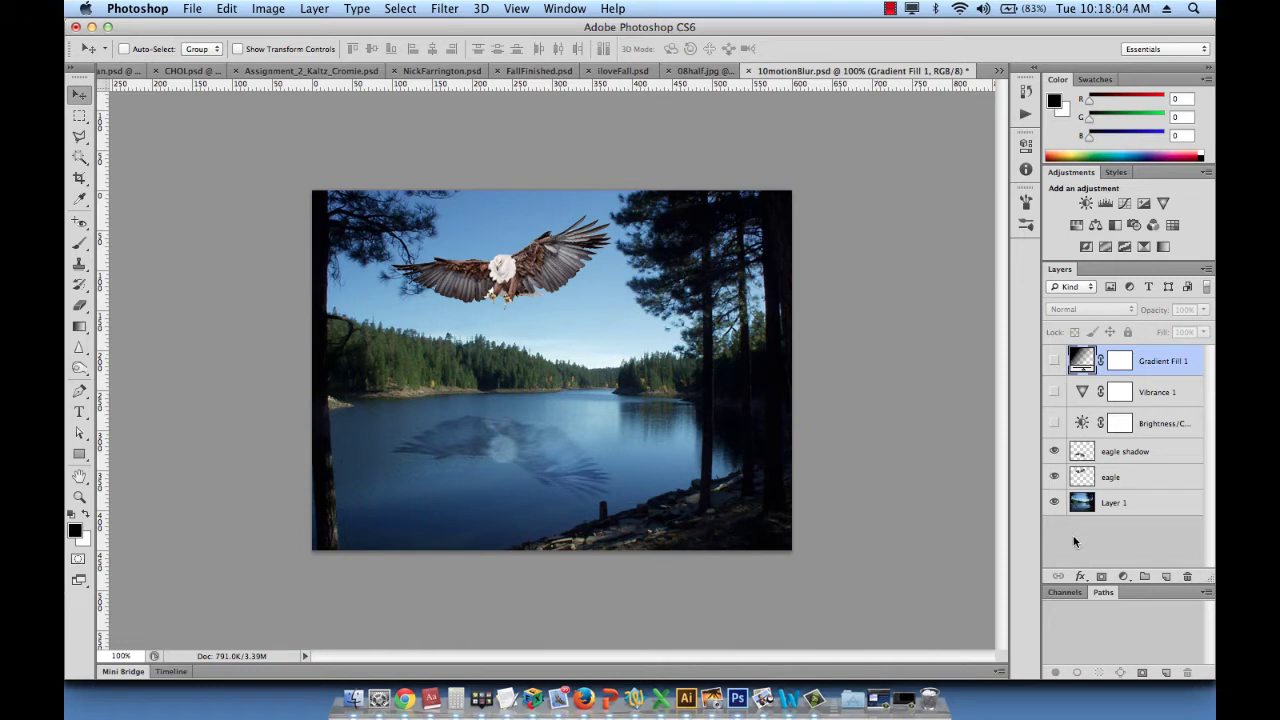
{"action": "left_click", "coordinate": [1122, 510]}
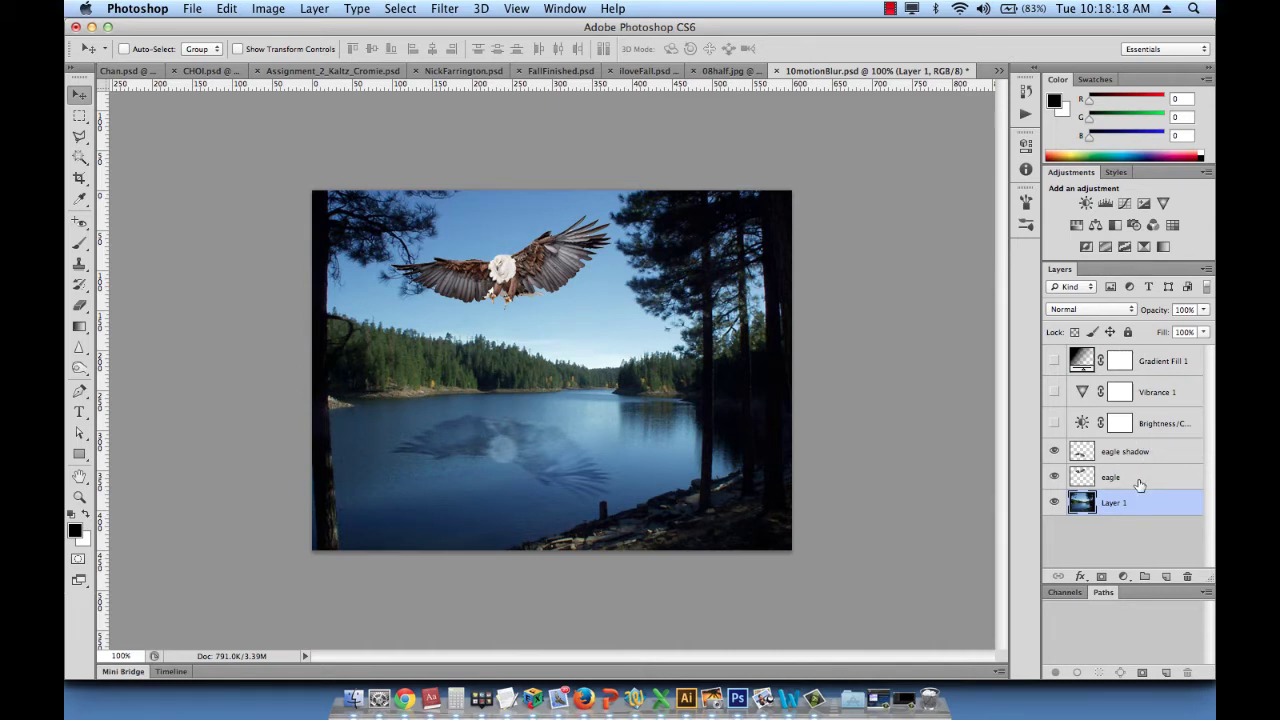
- Delete the Gradient Fill 1 layer, leaving Vibrance 1 and Brightness/Contrast hidden
{"action": "left_click", "coordinate": [1054, 362]}
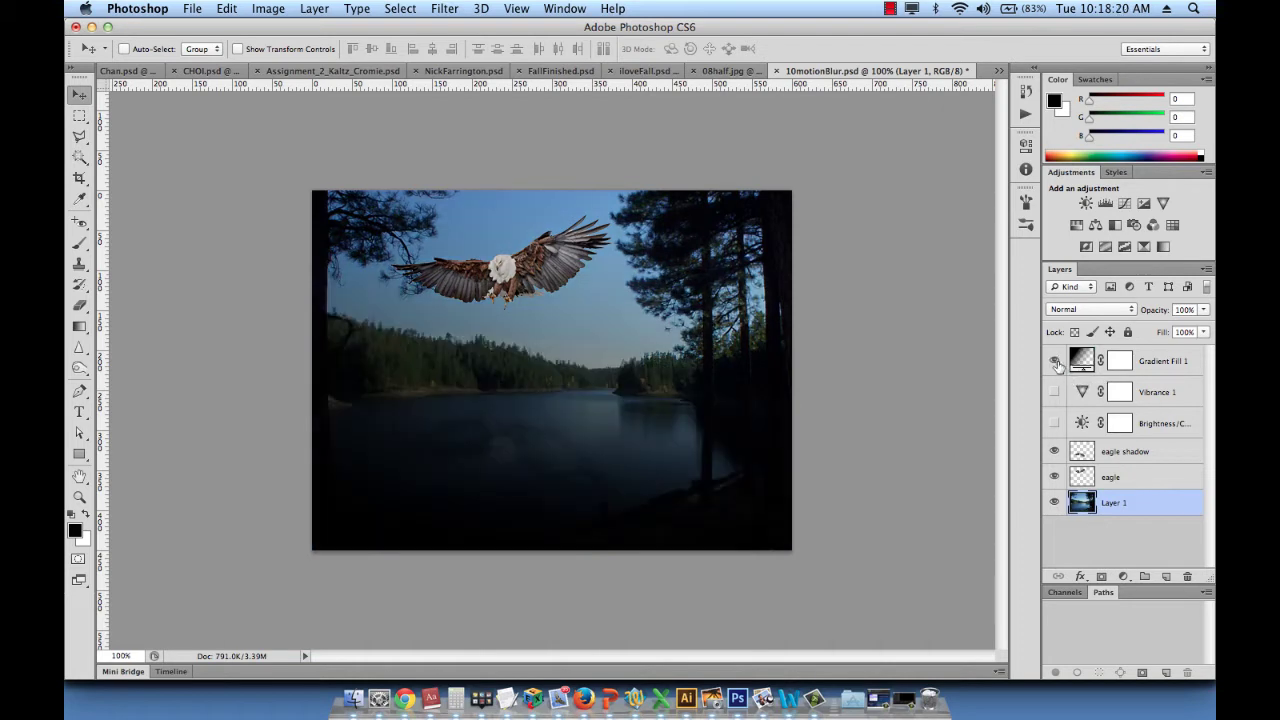
{"action": "left_click", "coordinate": [1054, 392]}
{"action": "left_click", "coordinate": [1054, 423]}
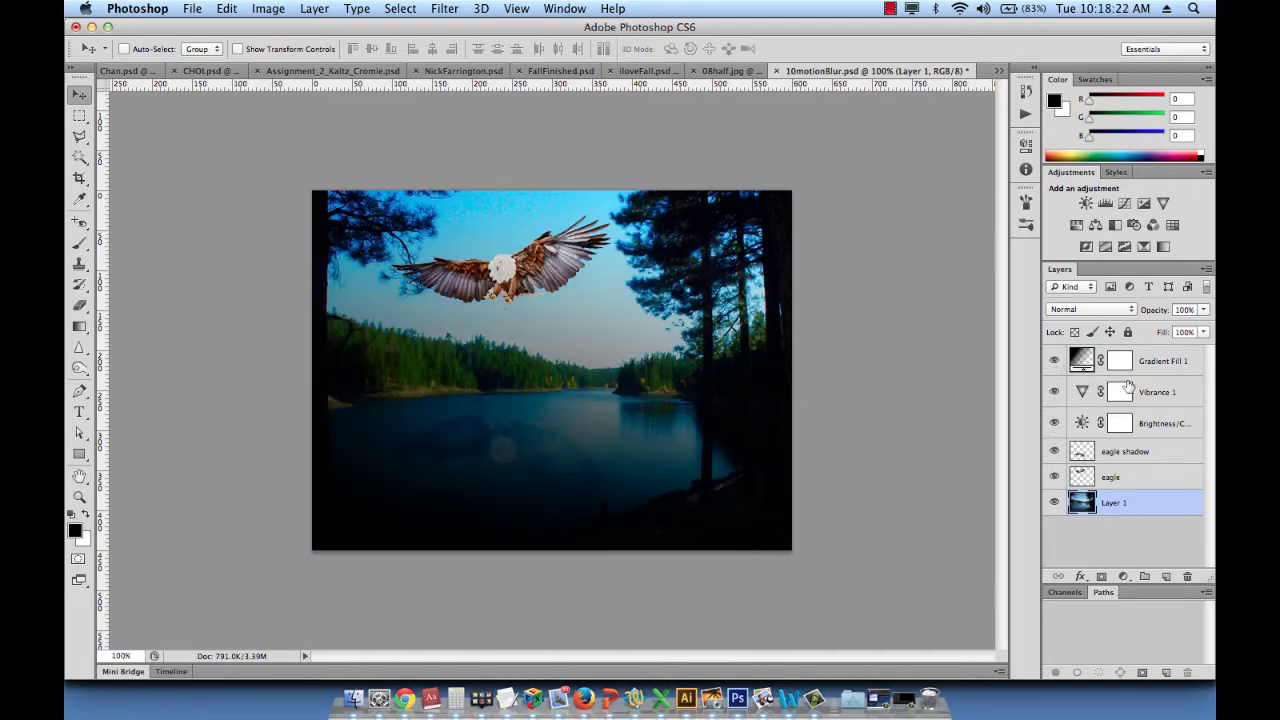
{"action": "left_click", "coordinate": [1155, 368]}
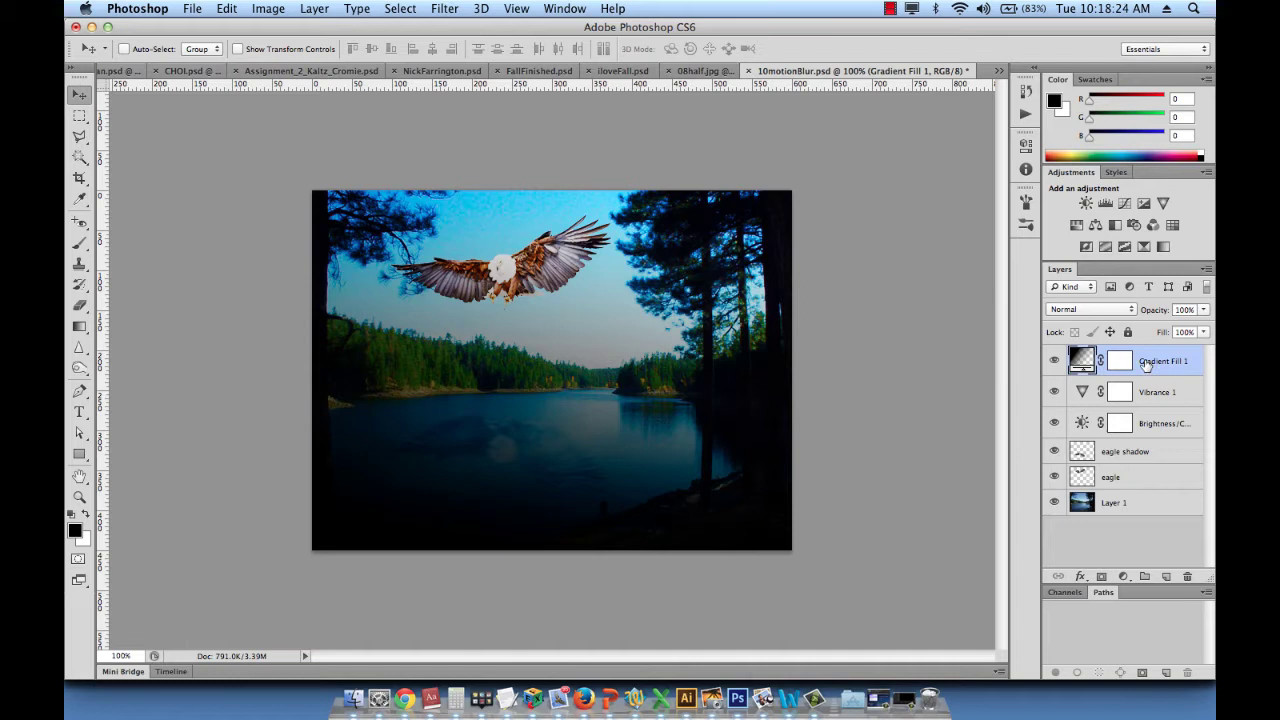
{"action": "left_click_drag", "start_coordinate": [1181, 364], "coordinate": [1190, 578]}
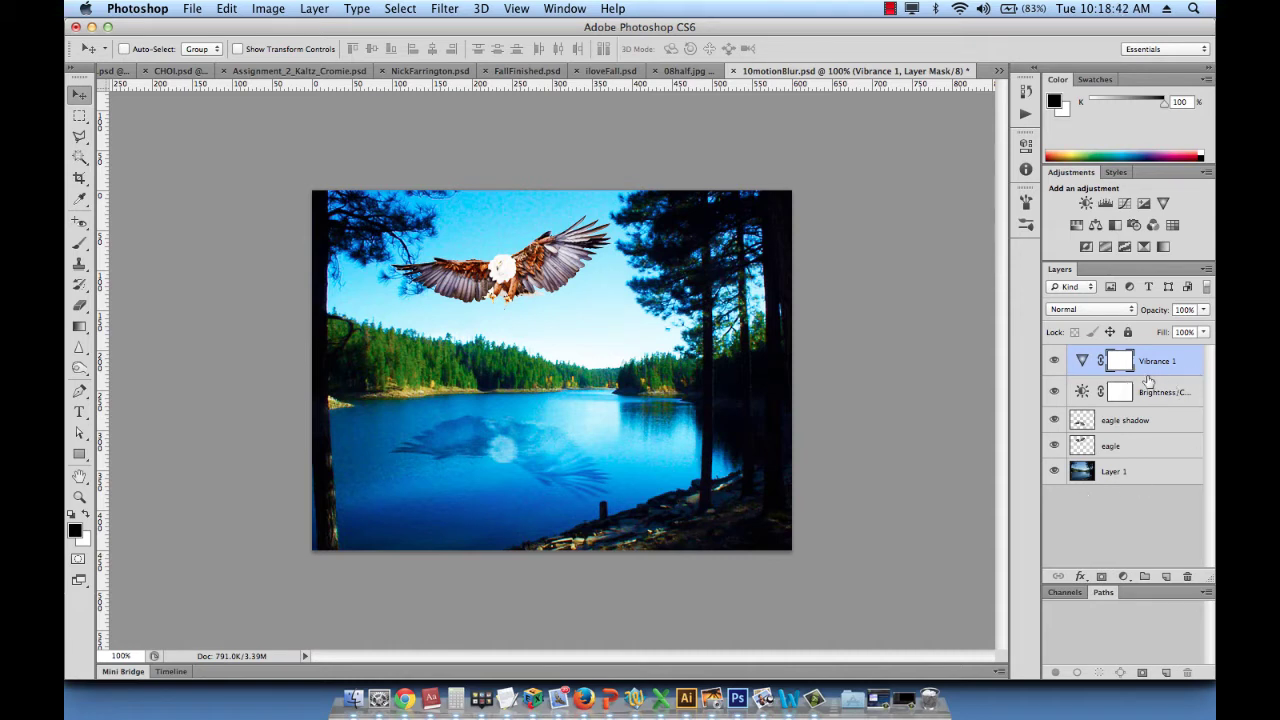
{"action": "left_click", "coordinate": [1054, 360]}
{"action": "left_click", "coordinate": [1055, 391]}
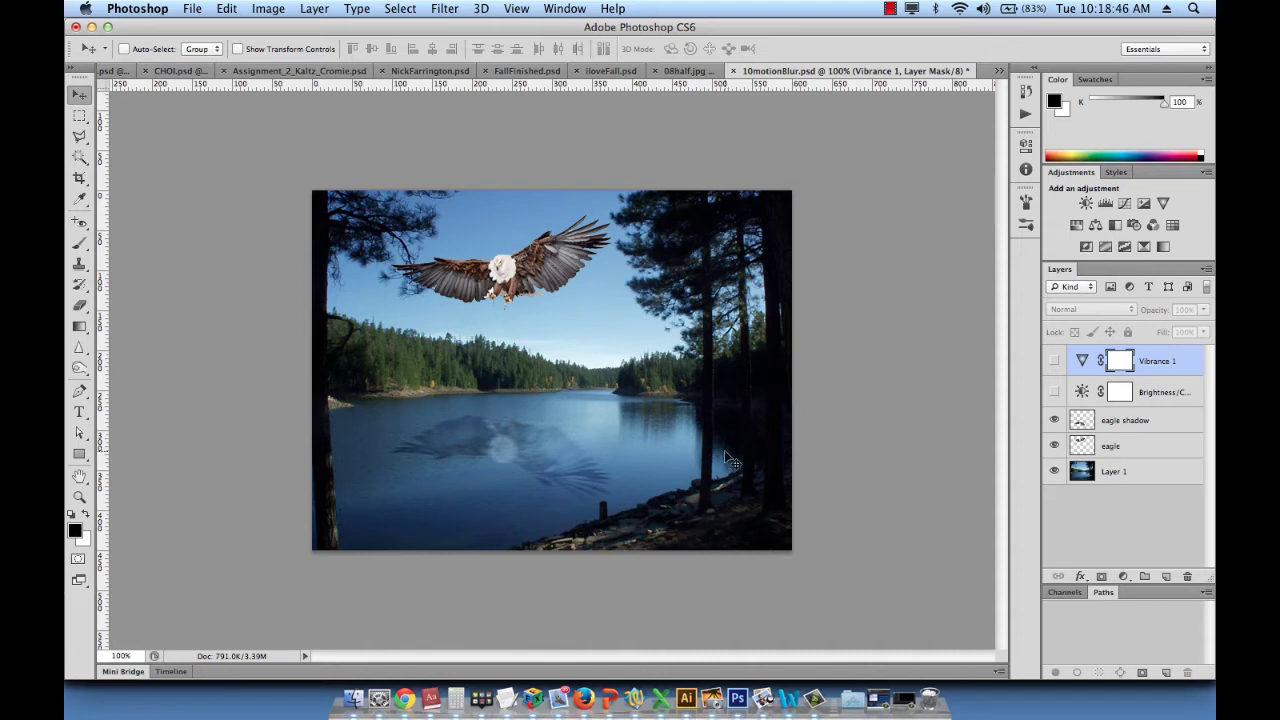
- Rename Layer 1 to 'lake'
{"action": "left_click", "coordinate": [1108, 479]}
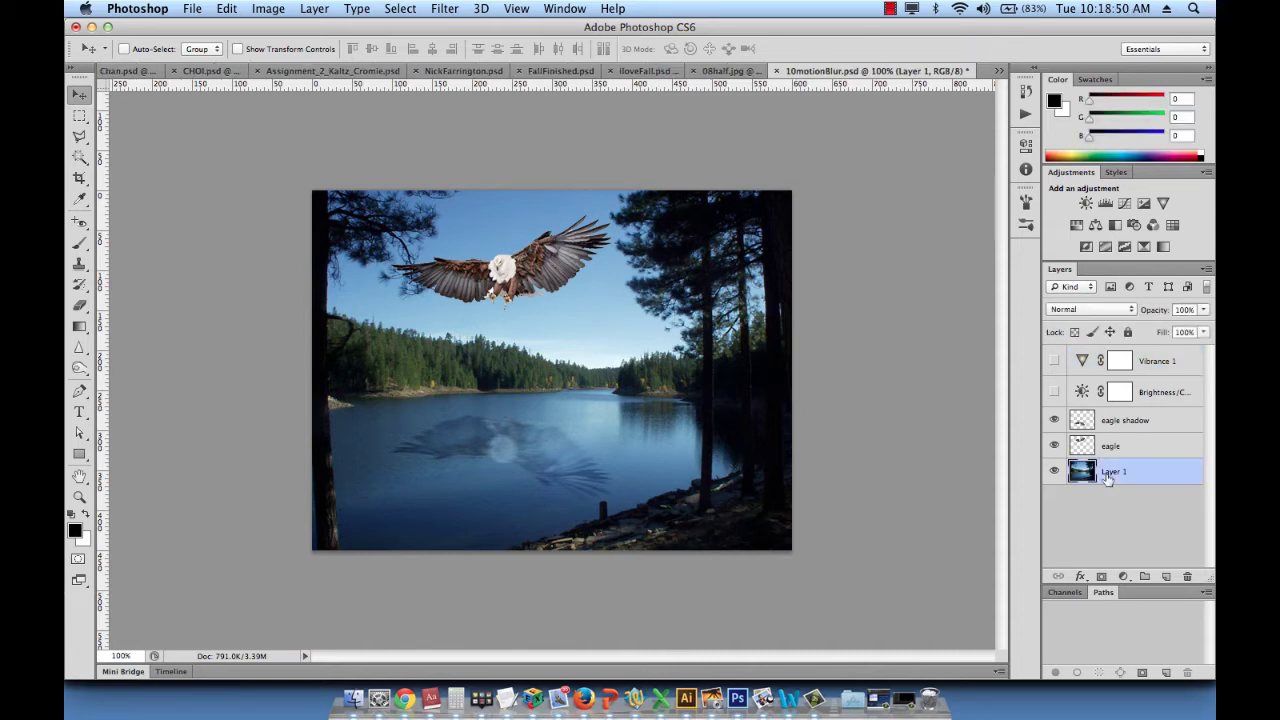
{"action": "double_click", "coordinate": [1116, 472]}
{"action": "type", "text": "lake"}
{"action": "key", "text": "Return"}
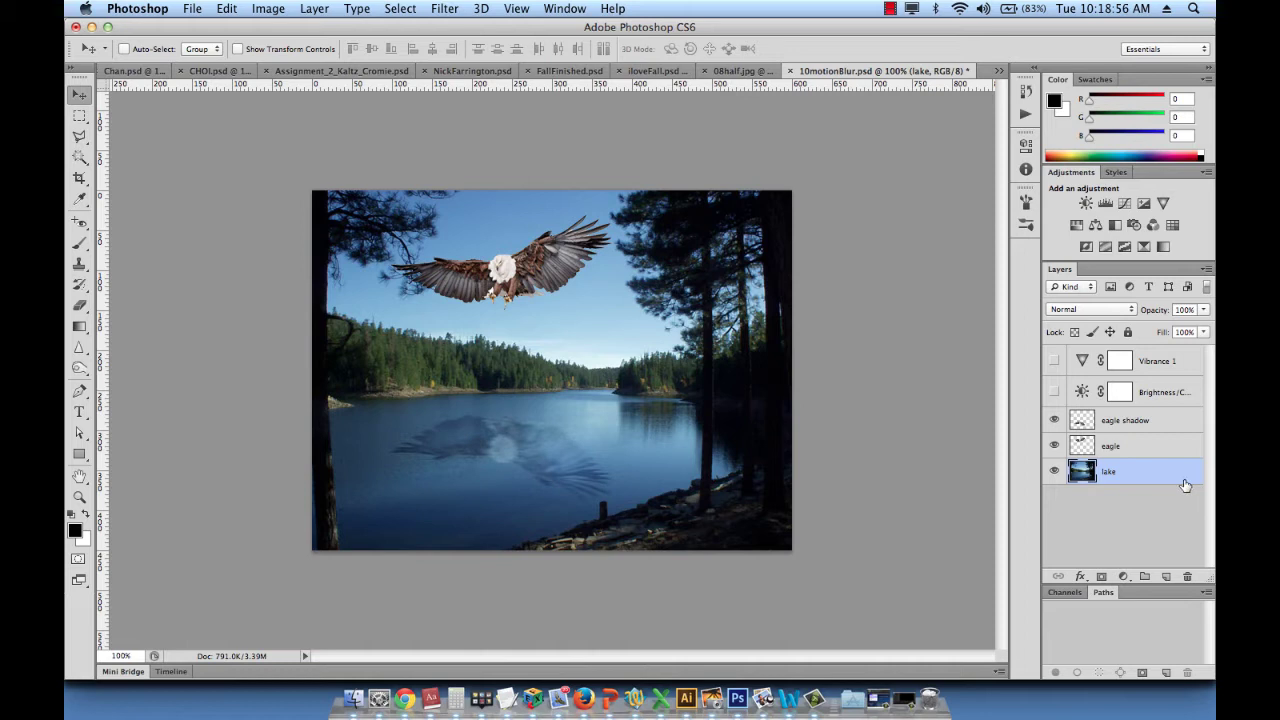
- Duplicate the lake layer and name the copy 'lake effect'
{"action": "left_click_drag", "start_coordinate": [1118, 484], "coordinate": [1166, 576]}
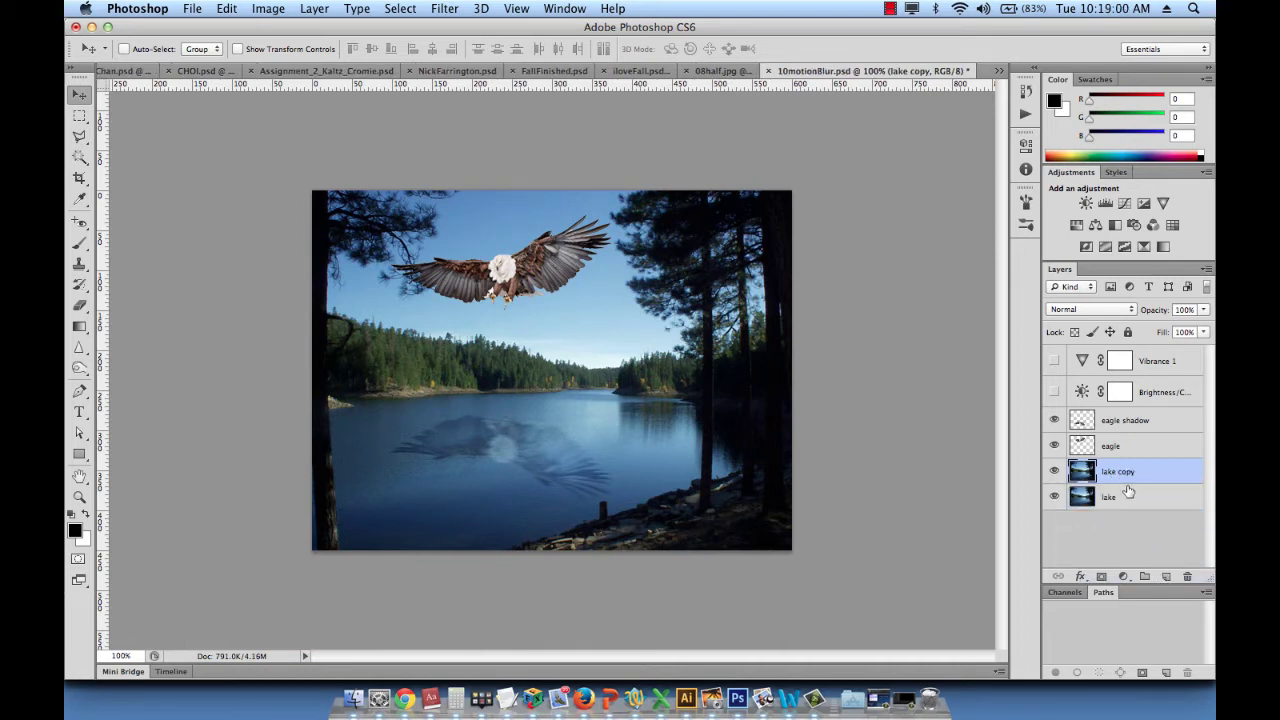
{"action": "double_click", "coordinate": [1122, 471]}
{"action": "type", "text": "lake c"}
{"action": "type", "text": "ffect"}
{"action": "key", "text": "Return"}
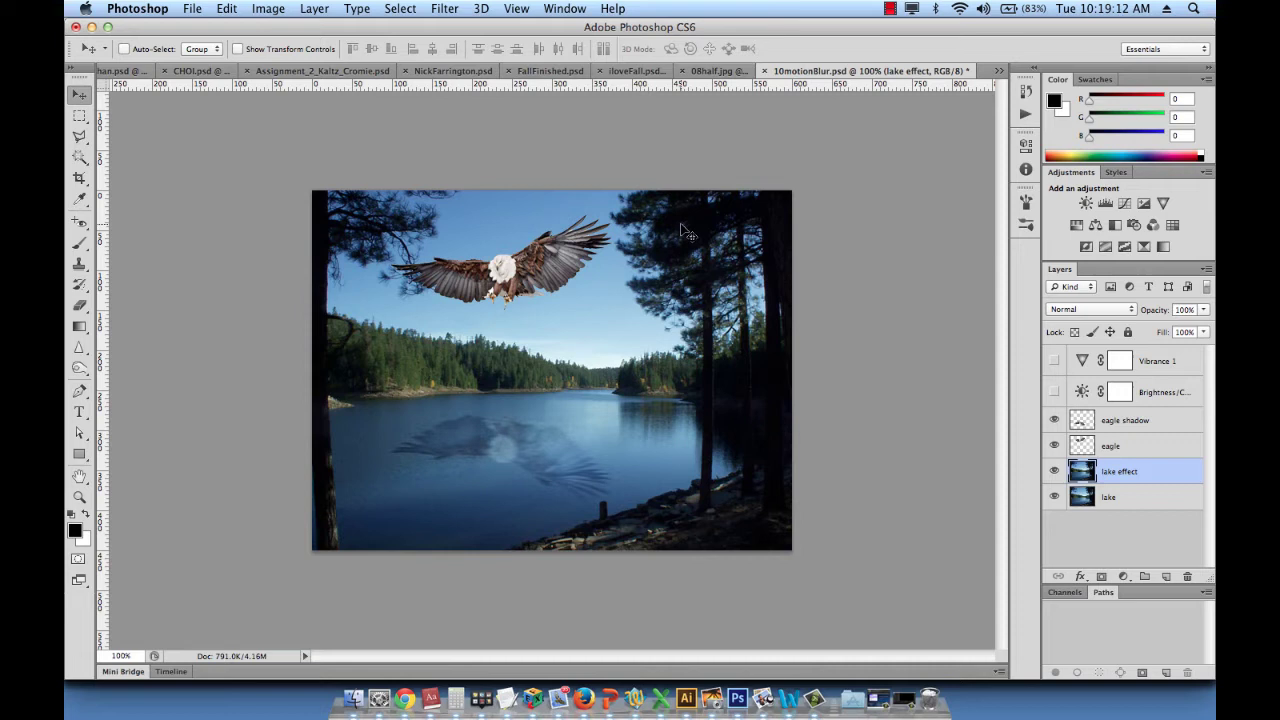
- Open the Filter Gallery on the lake effect layer
{"action": "left_click", "coordinate": [444, 7]}
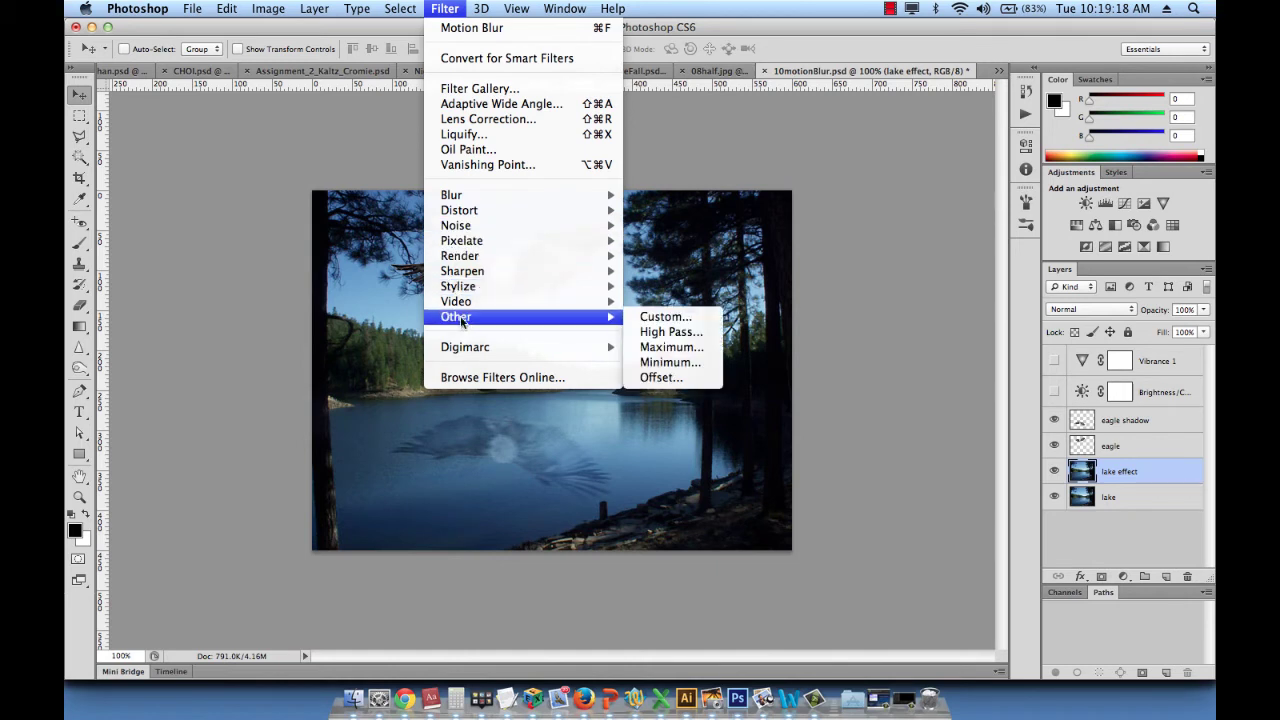
{"action": "mouse_move", "coordinate": [453, 197]}
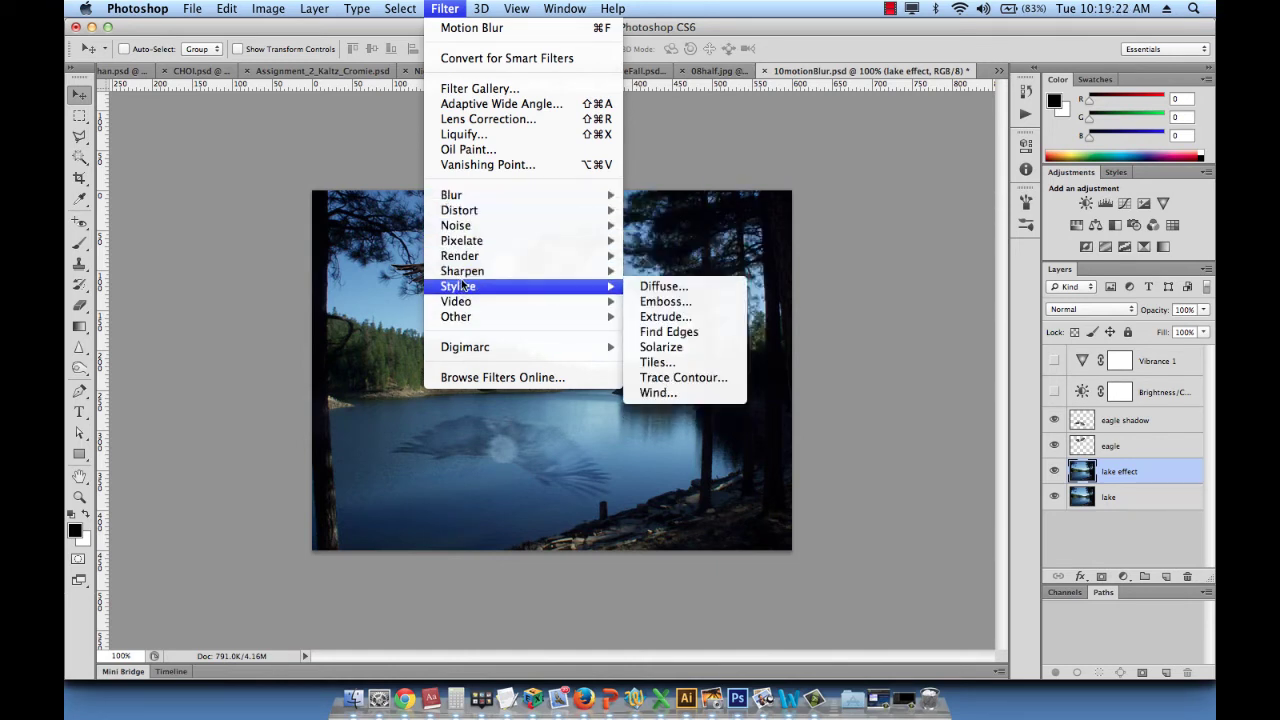
{"action": "mouse_move", "coordinate": [460, 227]}
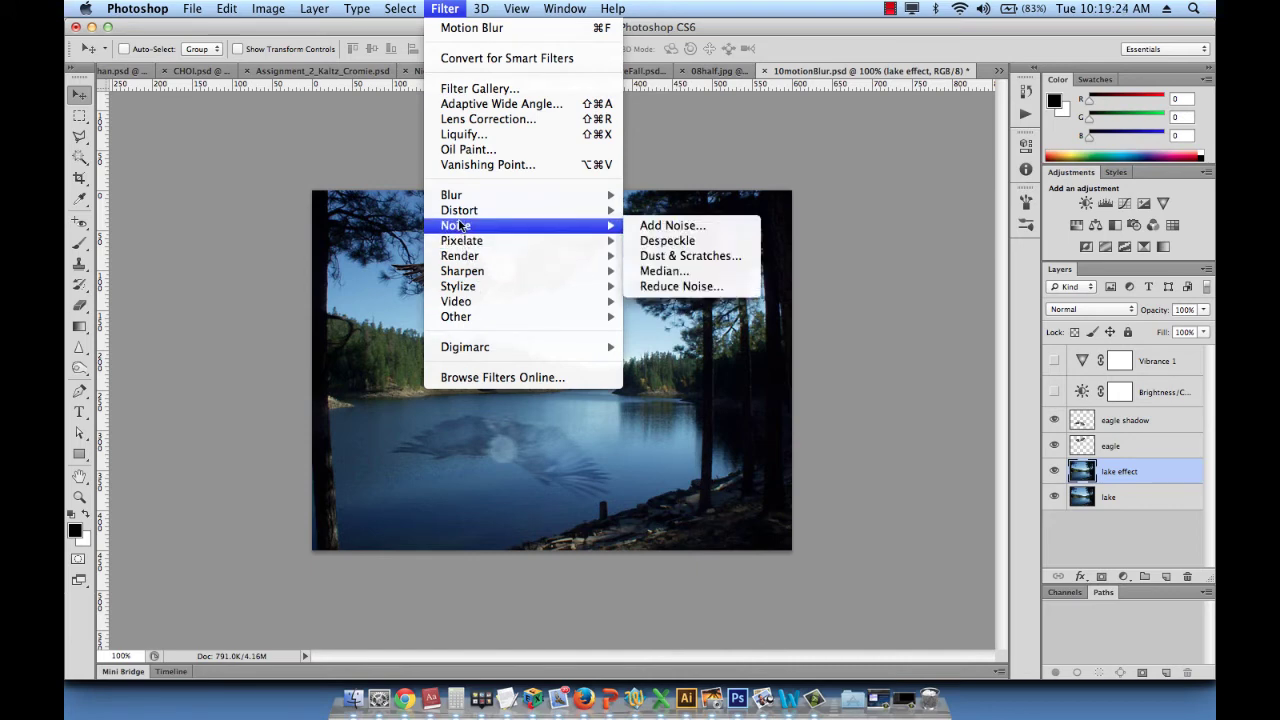
{"action": "left_click", "coordinate": [459, 90]}
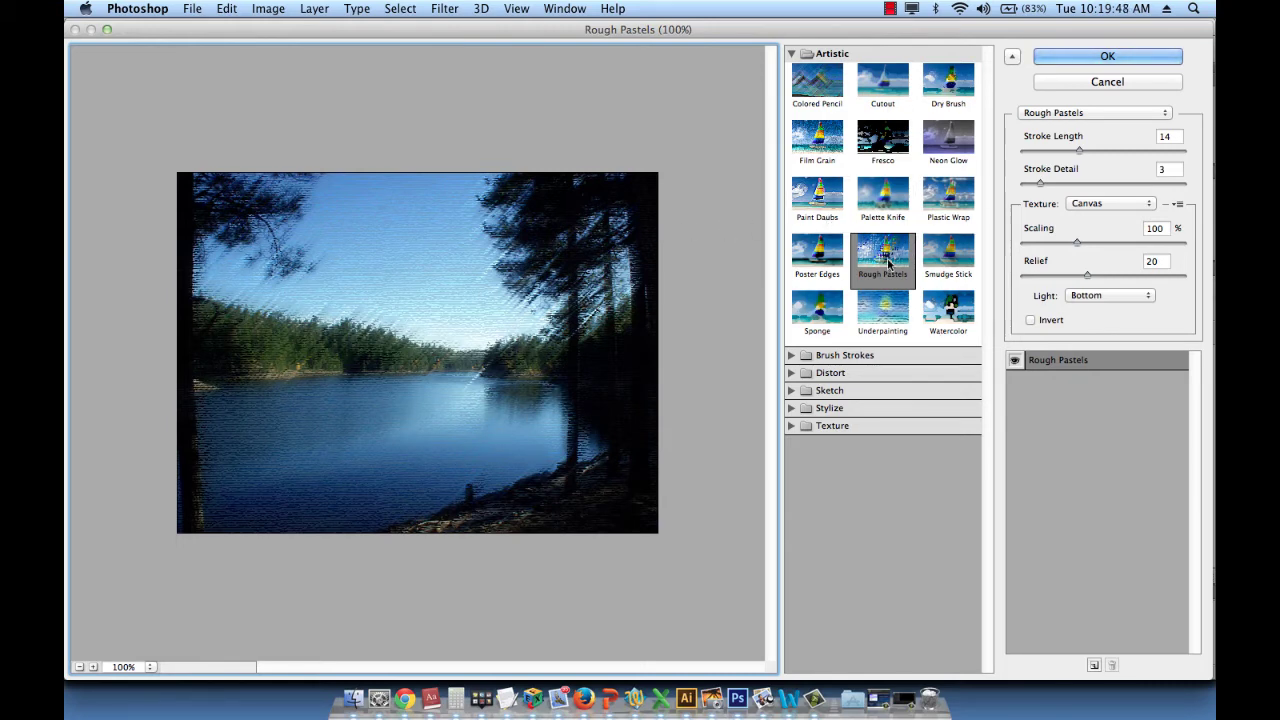
- Preview Cutout, Colored Pencil, Film Grain, Paint Daubs and other Artistic effects, ending on Rough Pastels
{"action": "left_click", "coordinate": [899, 92]}
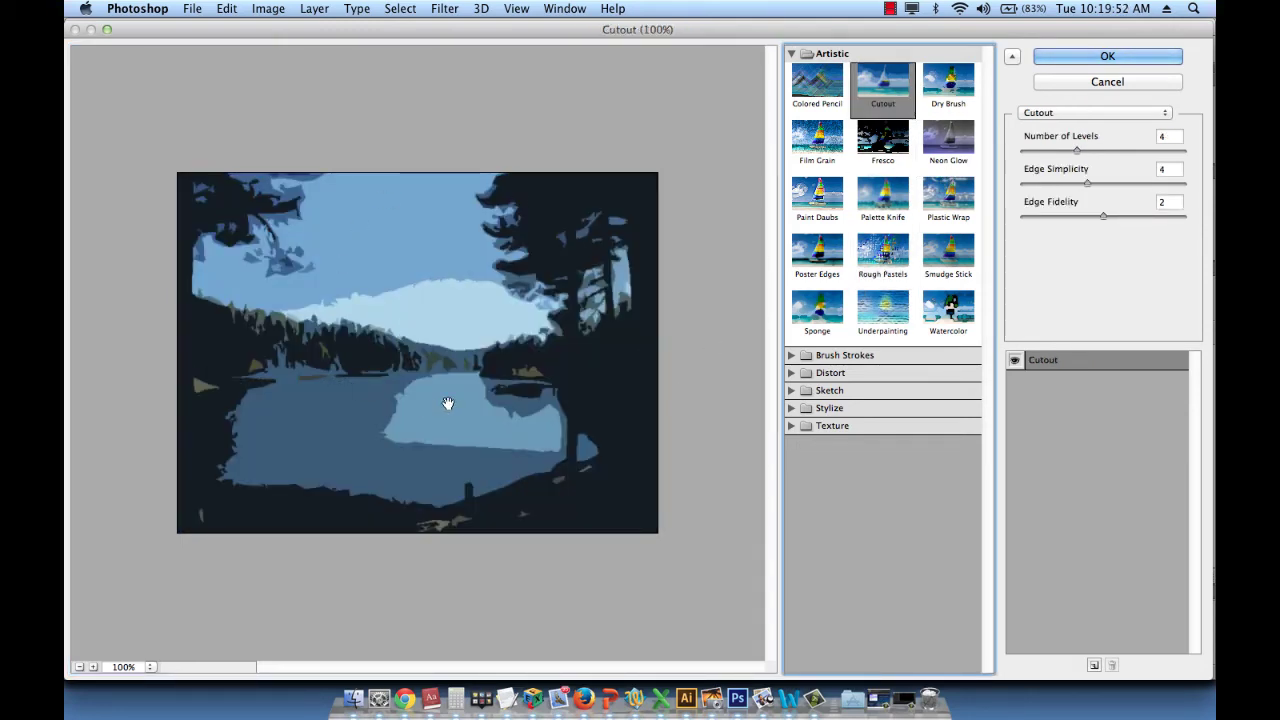
{"action": "left_click", "coordinate": [819, 88]}
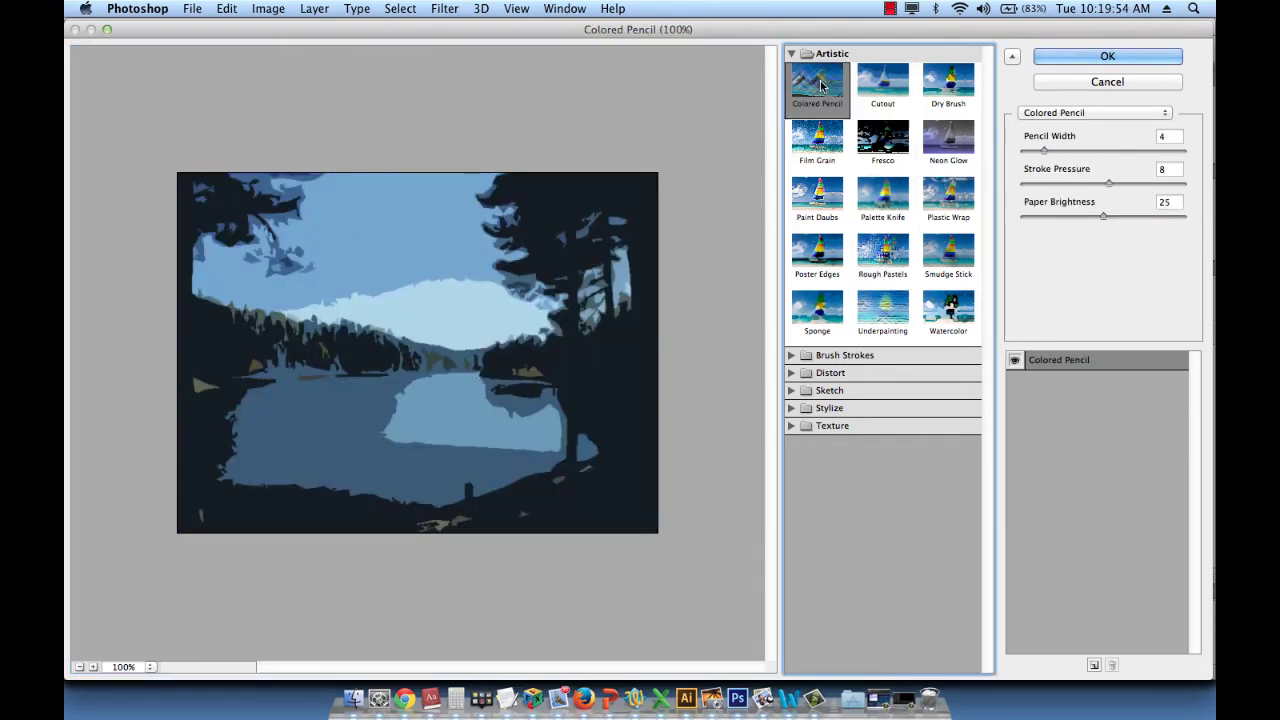
{"action": "left_click", "coordinate": [820, 142]}
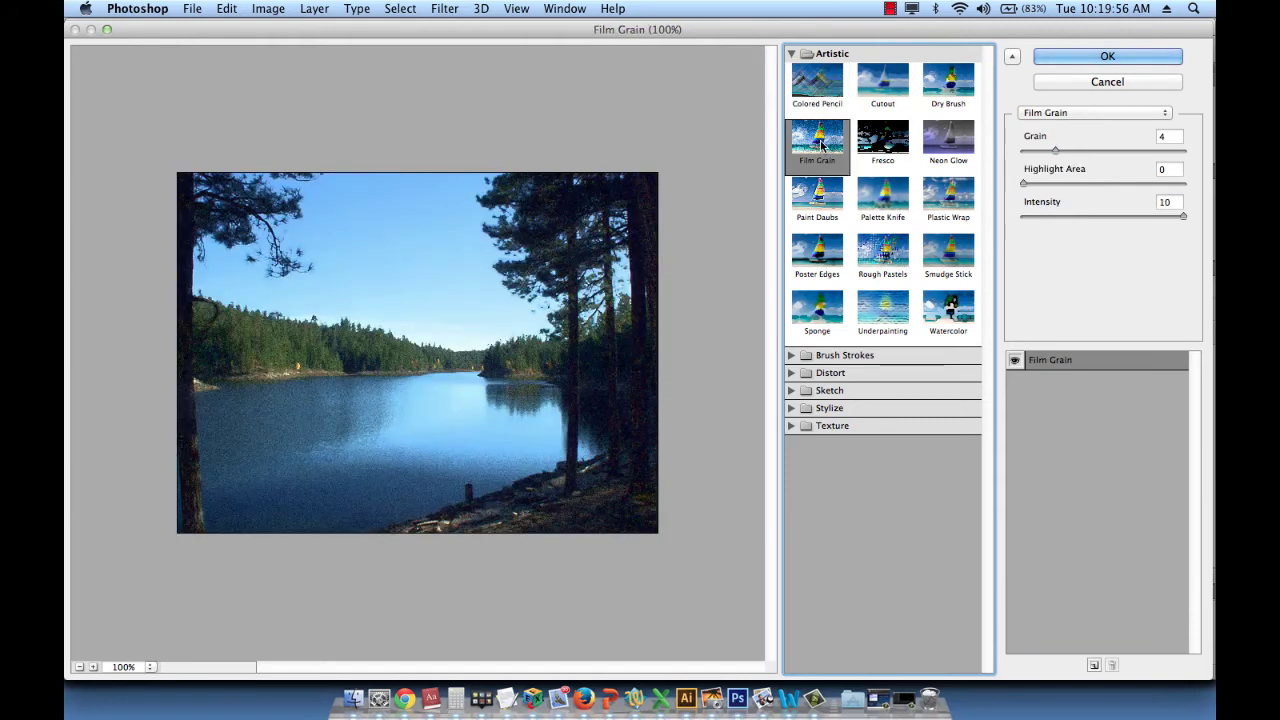
{"action": "left_click", "coordinate": [818, 197]}
{"action": "left_click", "coordinate": [934, 202]}
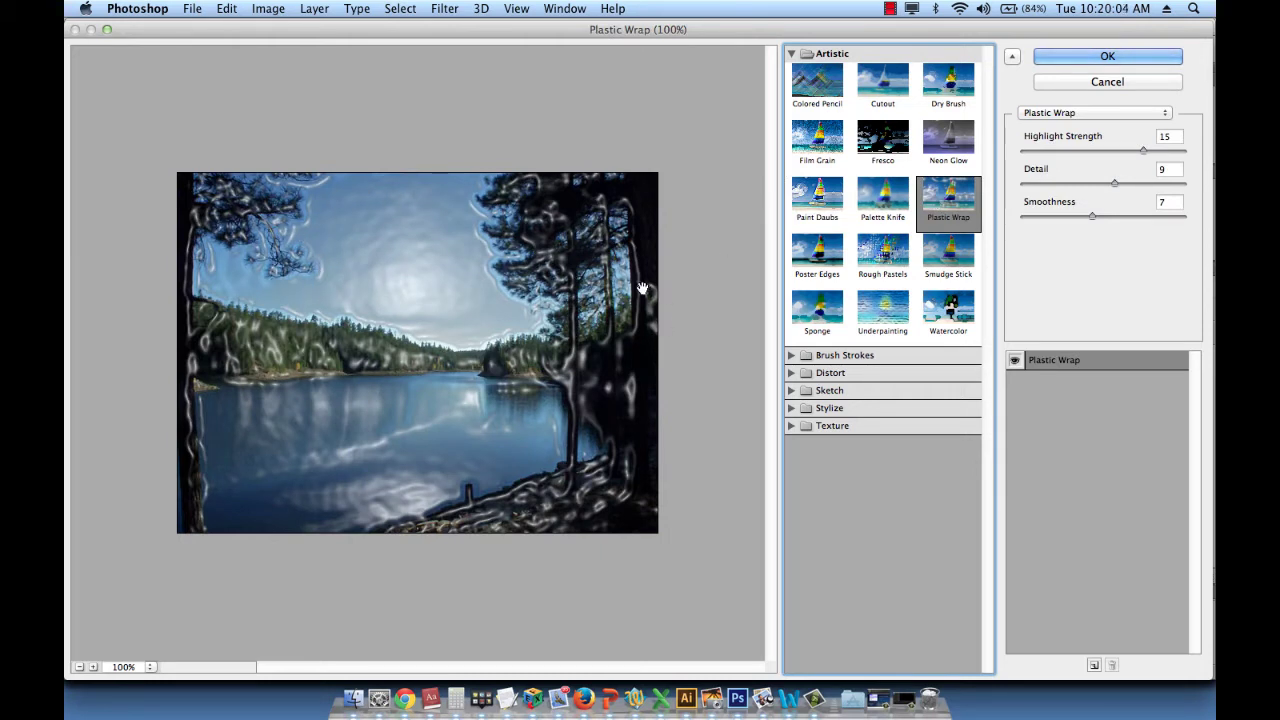
{"action": "left_click", "coordinate": [835, 261]}
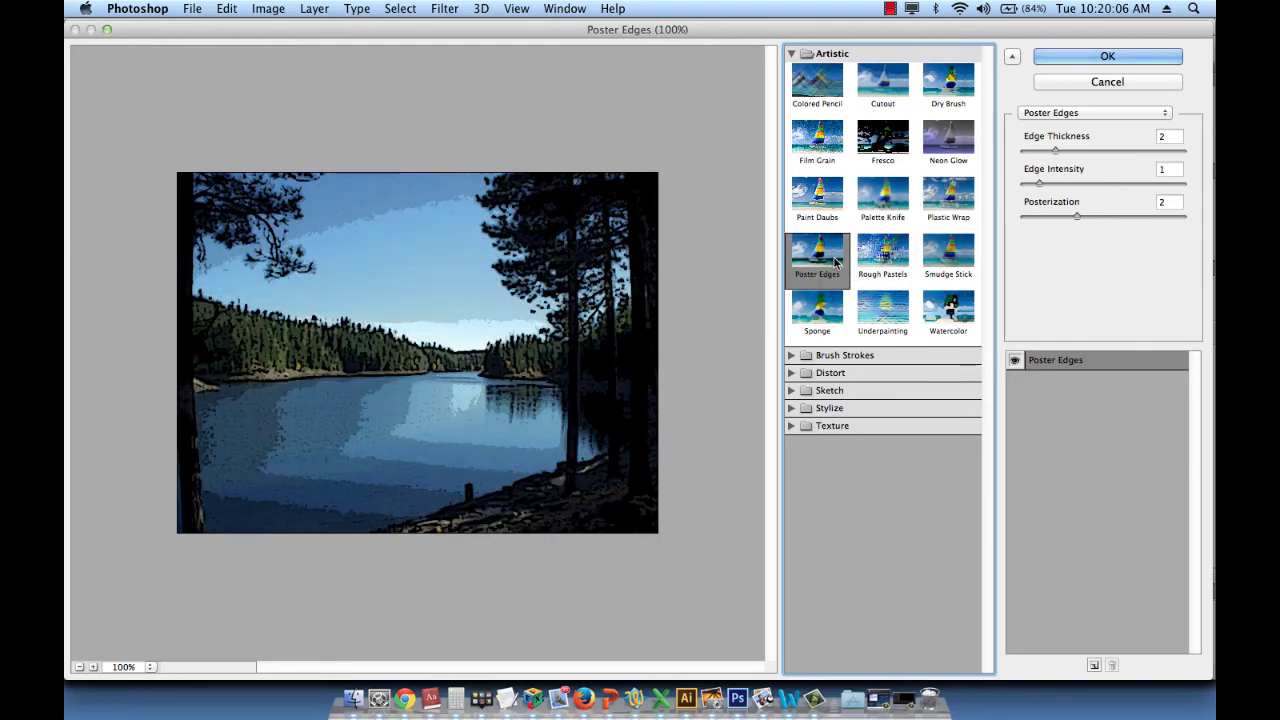
{"action": "left_click", "coordinate": [835, 316]}
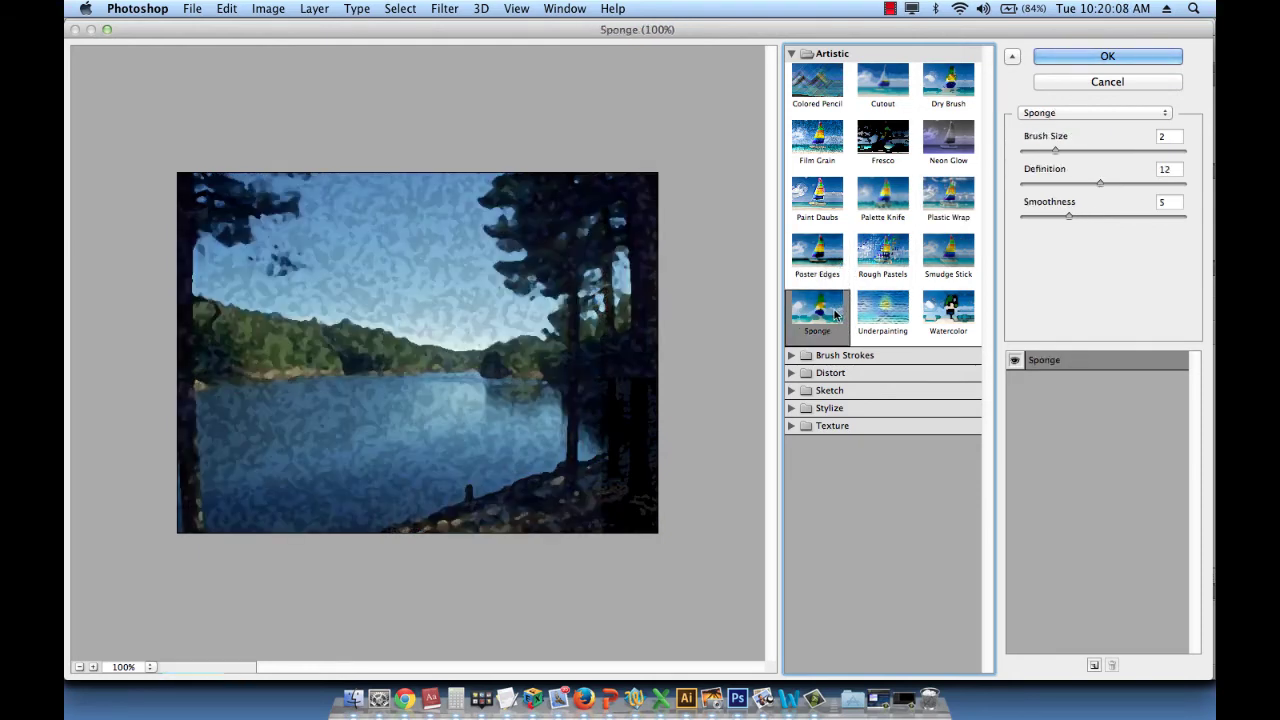
{"action": "left_click", "coordinate": [887, 316]}
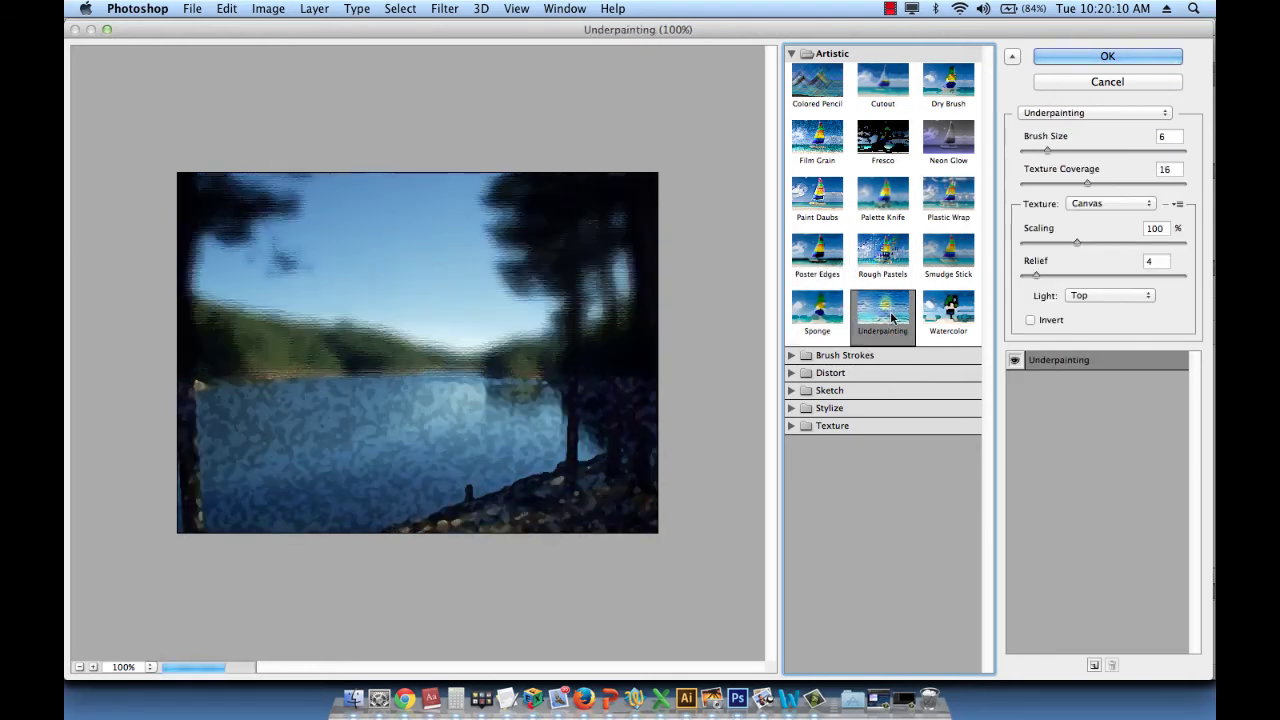
{"action": "left_click", "coordinate": [902, 259]}
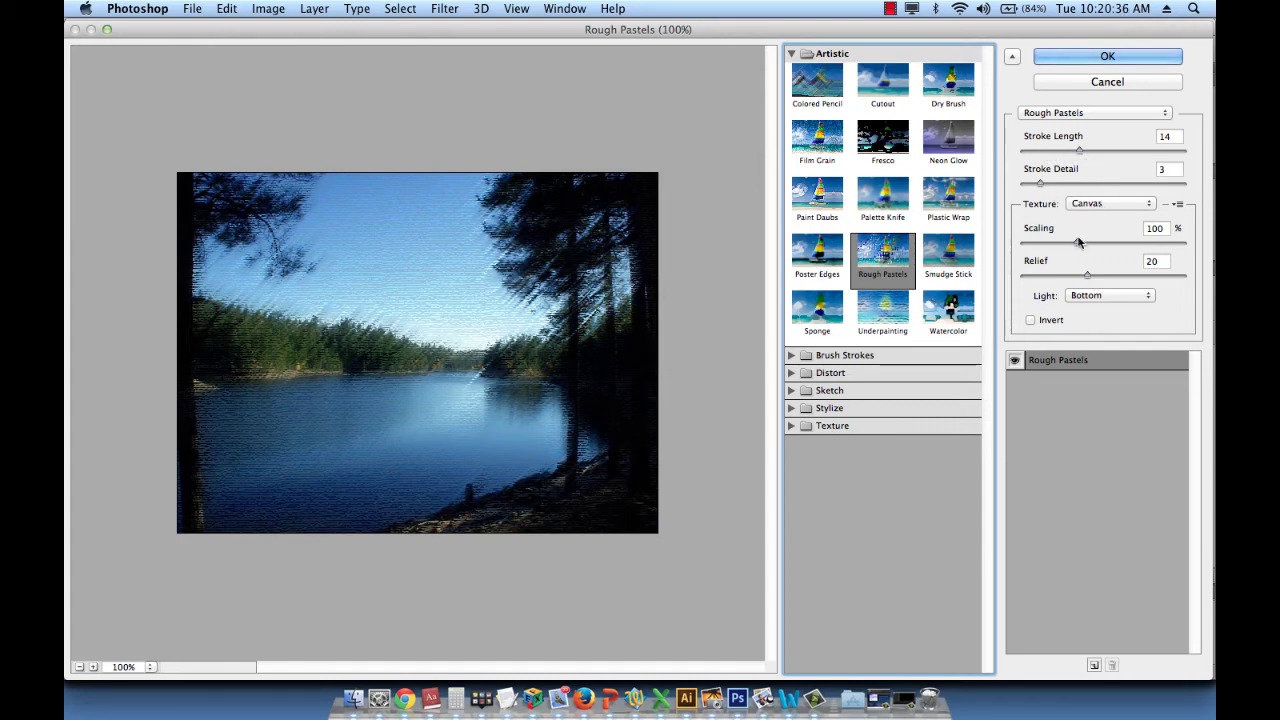
- Apply Rough Pastels with Canvas texture, light from Bottom, and Stroke Length 2
{"action": "left_click", "coordinate": [1104, 204]}
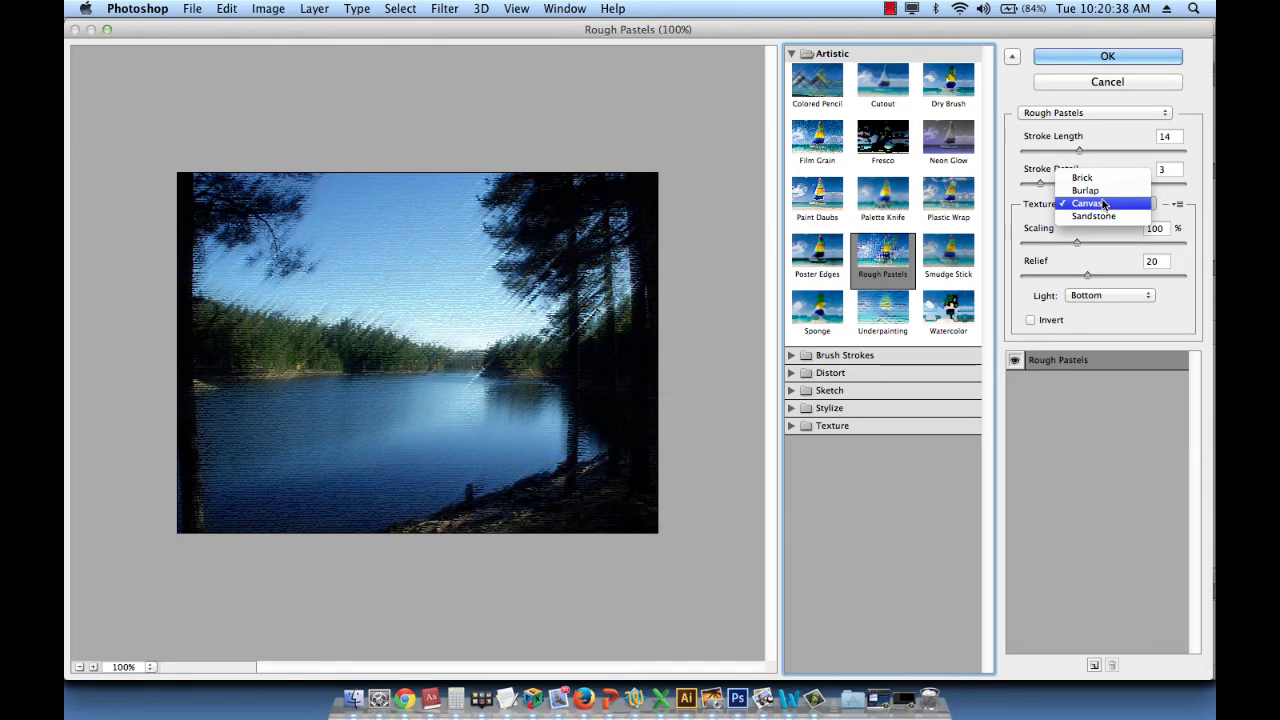
{"action": "left_click", "coordinate": [1099, 177]}
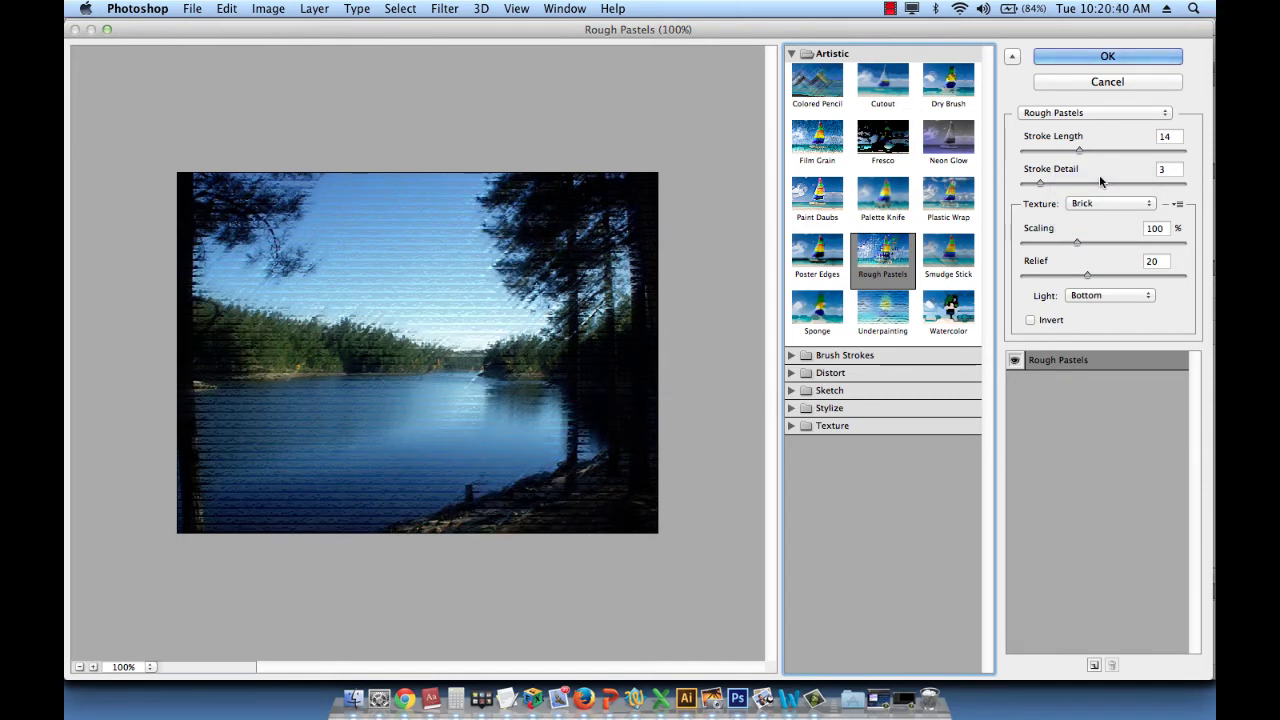
{"action": "left_click", "coordinate": [1099, 204]}
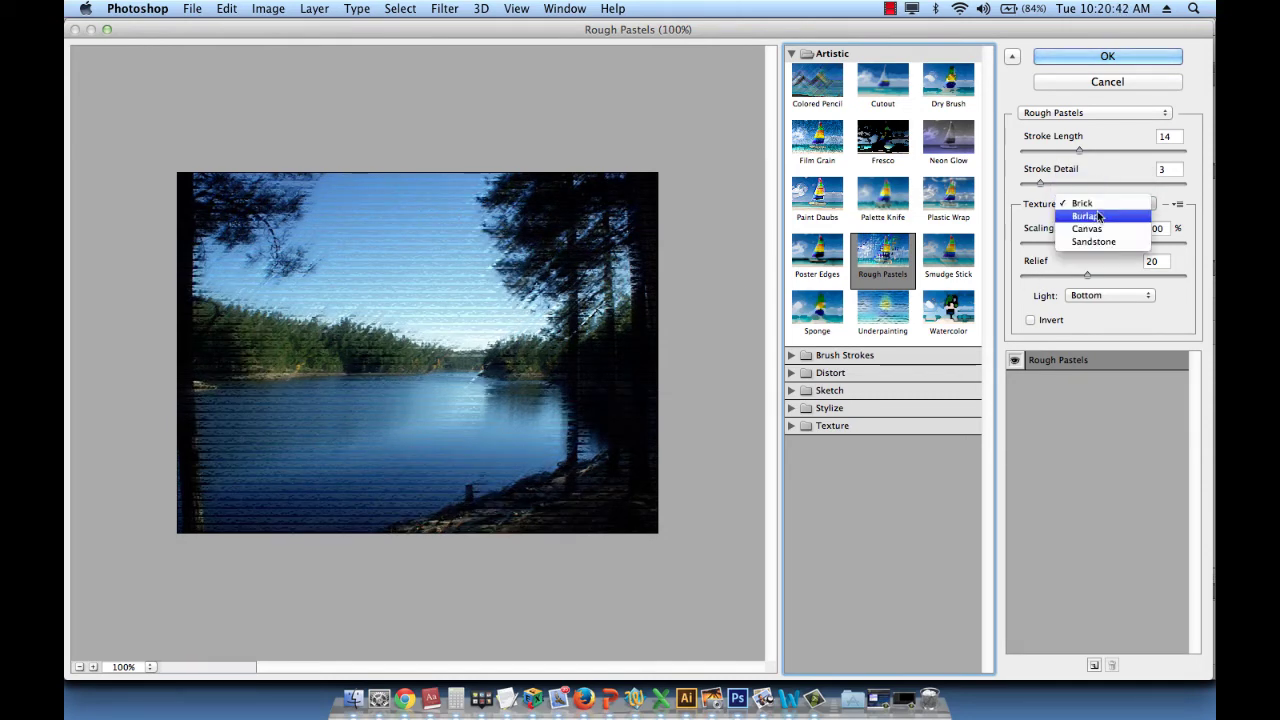
{"action": "left_click", "coordinate": [1095, 231]}
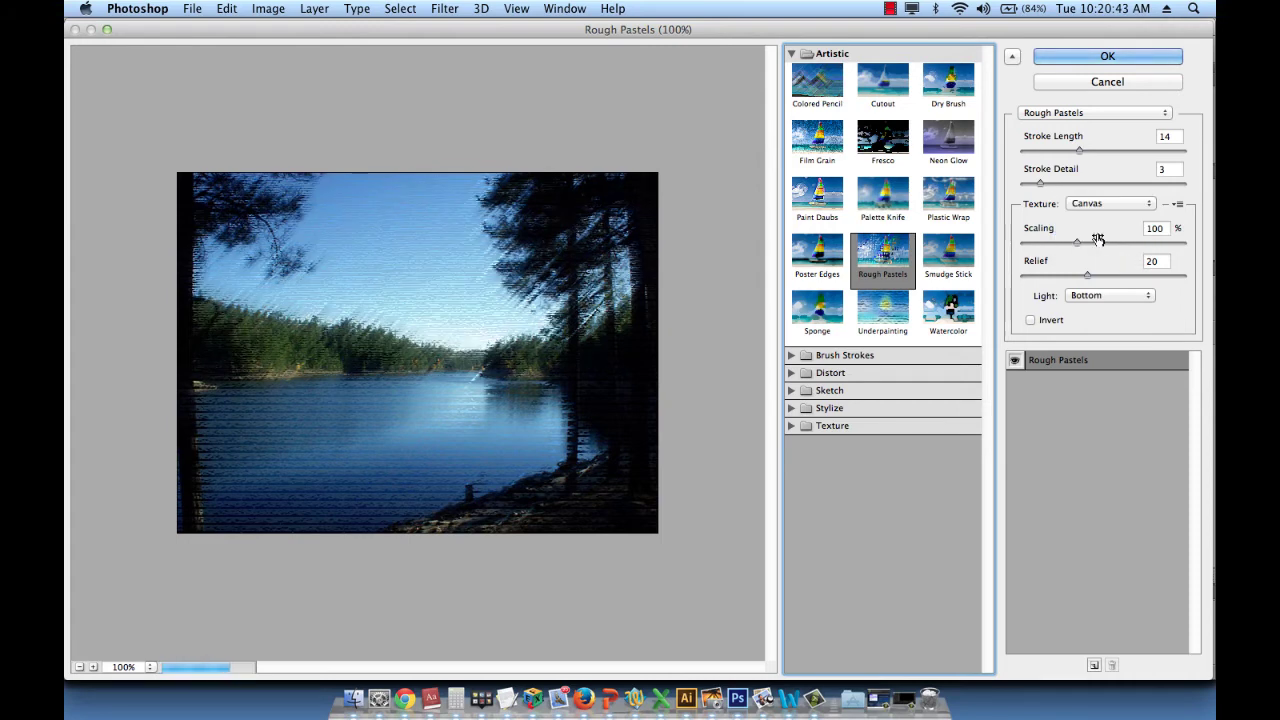
{"action": "left_click", "coordinate": [1098, 296]}
{"action": "left_click", "coordinate": [1094, 321]}
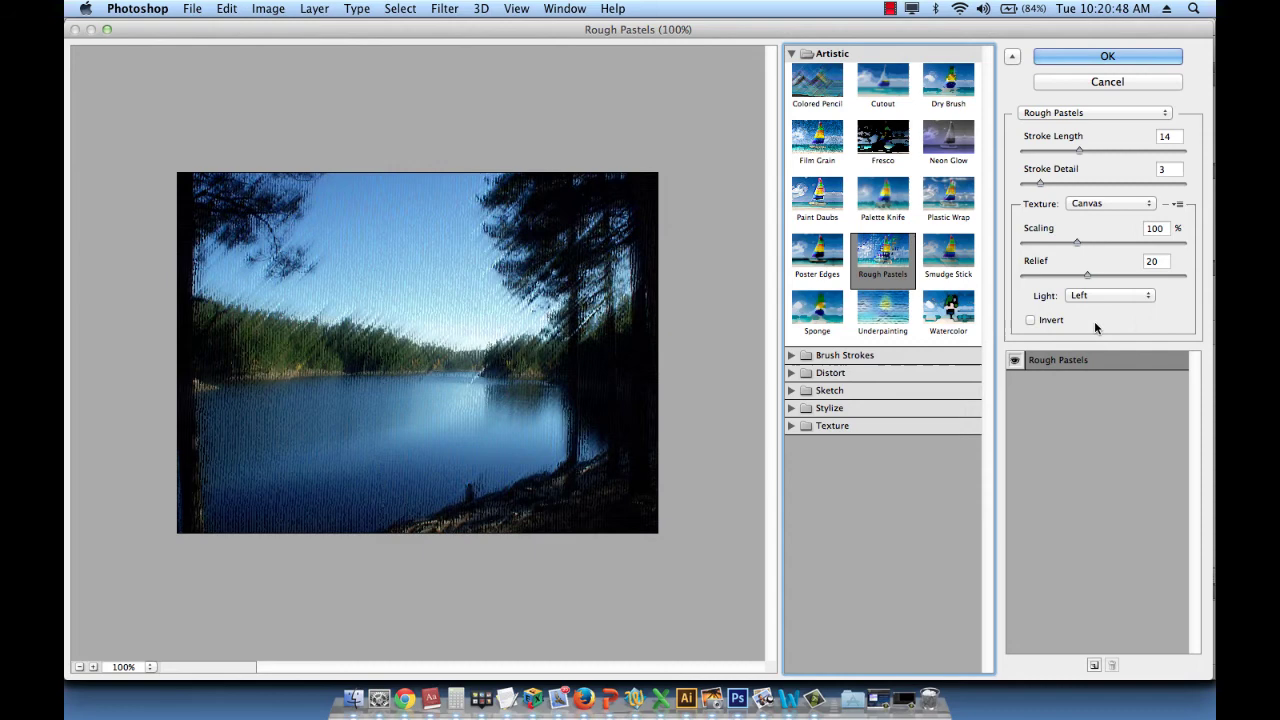
{"action": "left_click", "coordinate": [1114, 296]}
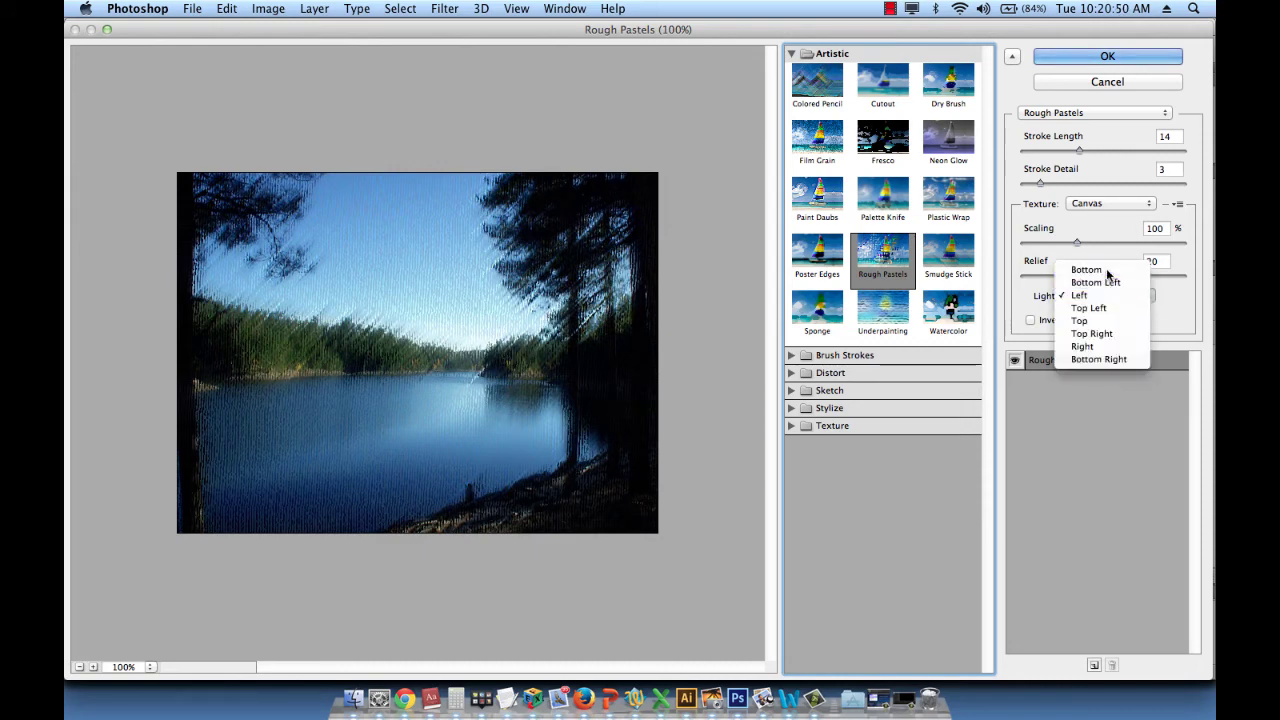
{"action": "left_click", "coordinate": [1088, 269]}
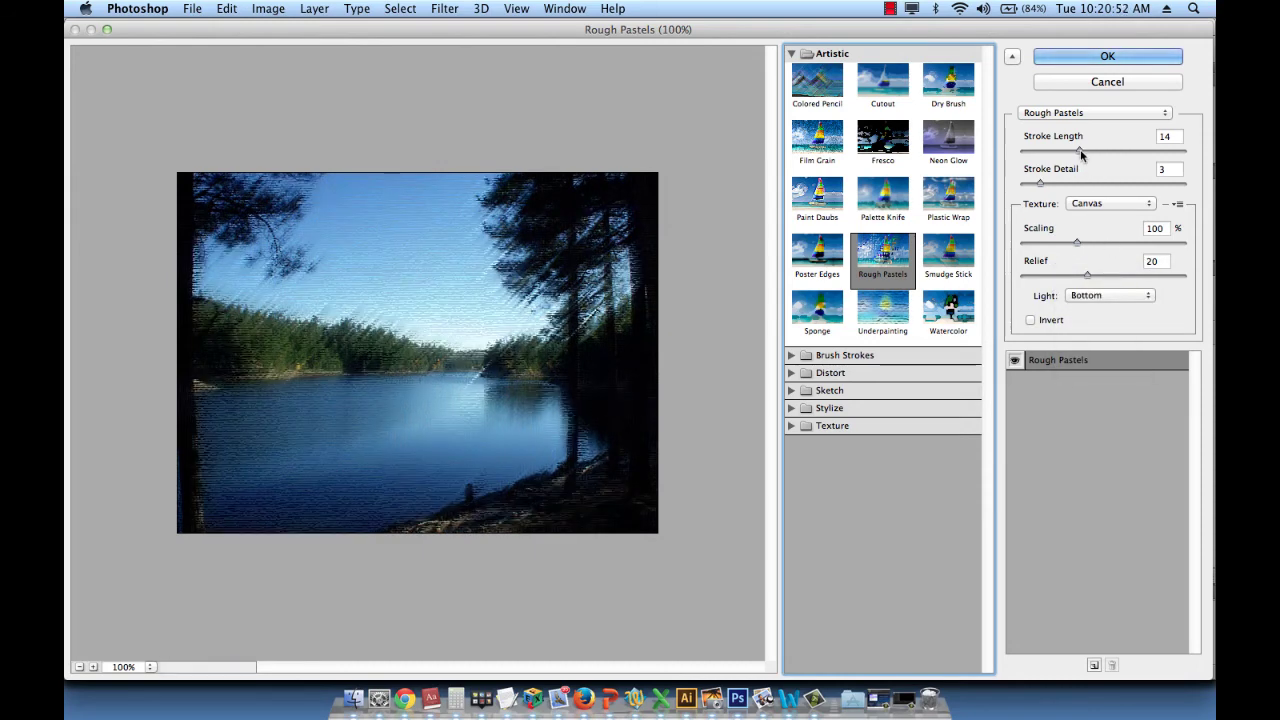
{"action": "mouse_move", "coordinate": [1080, 150]}
{"action": "left_mouse_down"}
{"action": "mouse_move", "coordinate": [1116, 150]}
{"action": "mouse_move", "coordinate": [1032, 150]}
{"action": "left_mouse_up"}
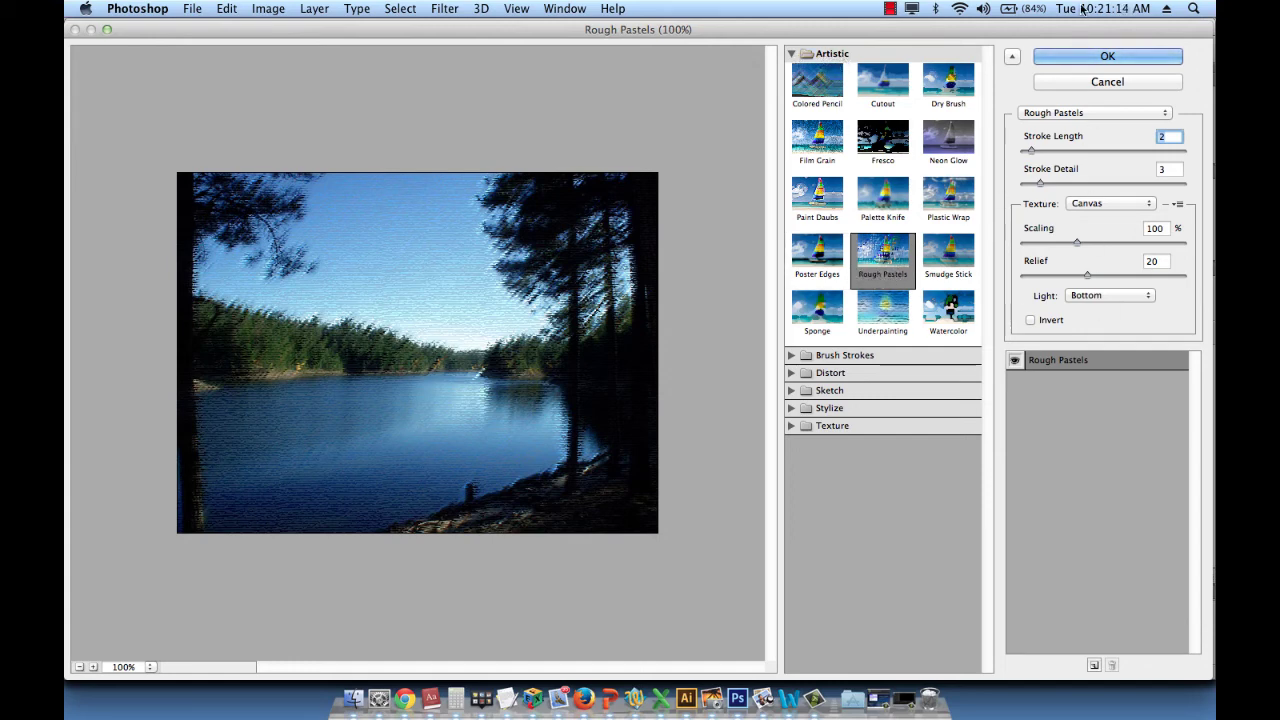
{"action": "left_click", "coordinate": [1137, 57]}
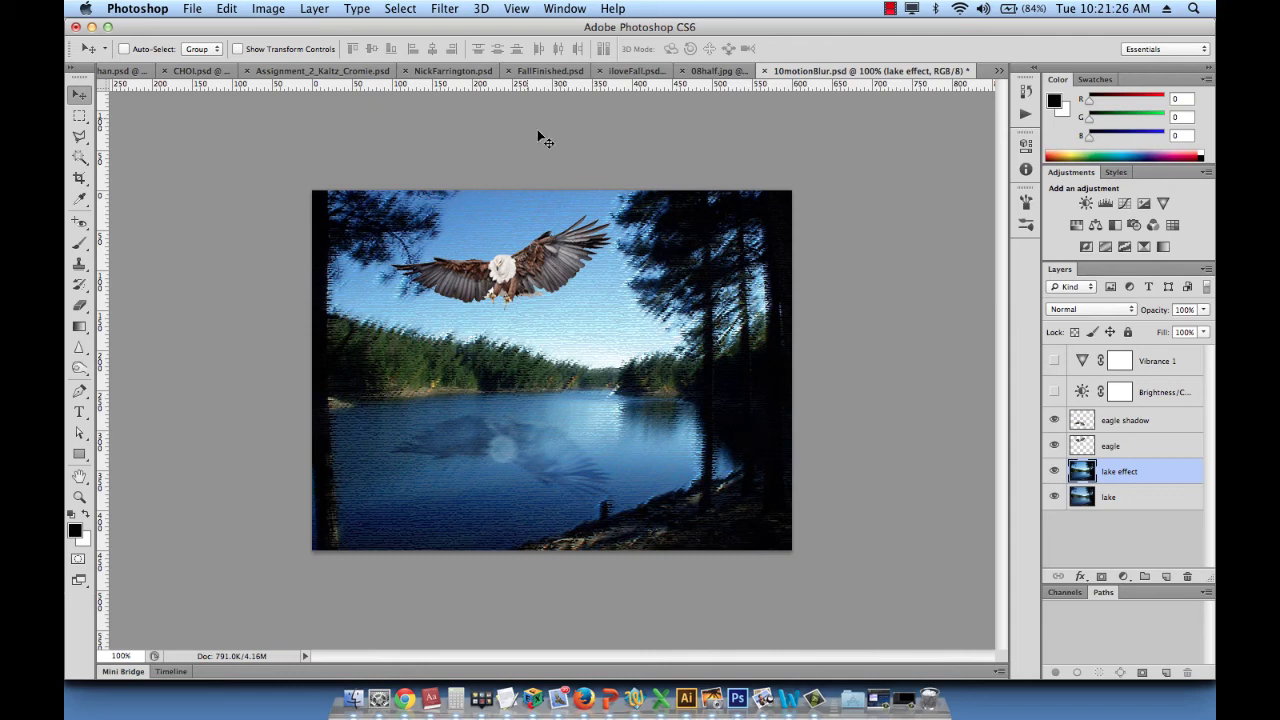
- Bring up the Filter menu over the lake effect layer, ready for Filter Gallery
{"action": "left_click", "coordinate": [445, 8]}
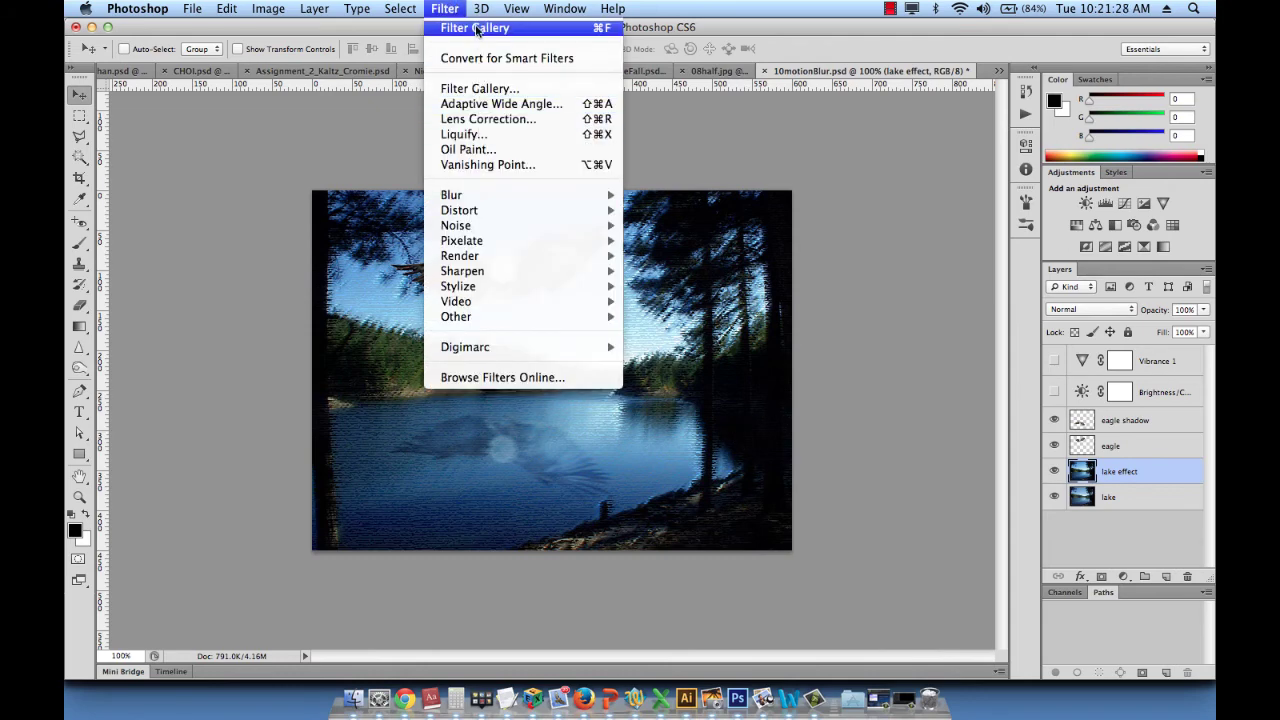
{"action": "left_click", "coordinate": [189, 210]}
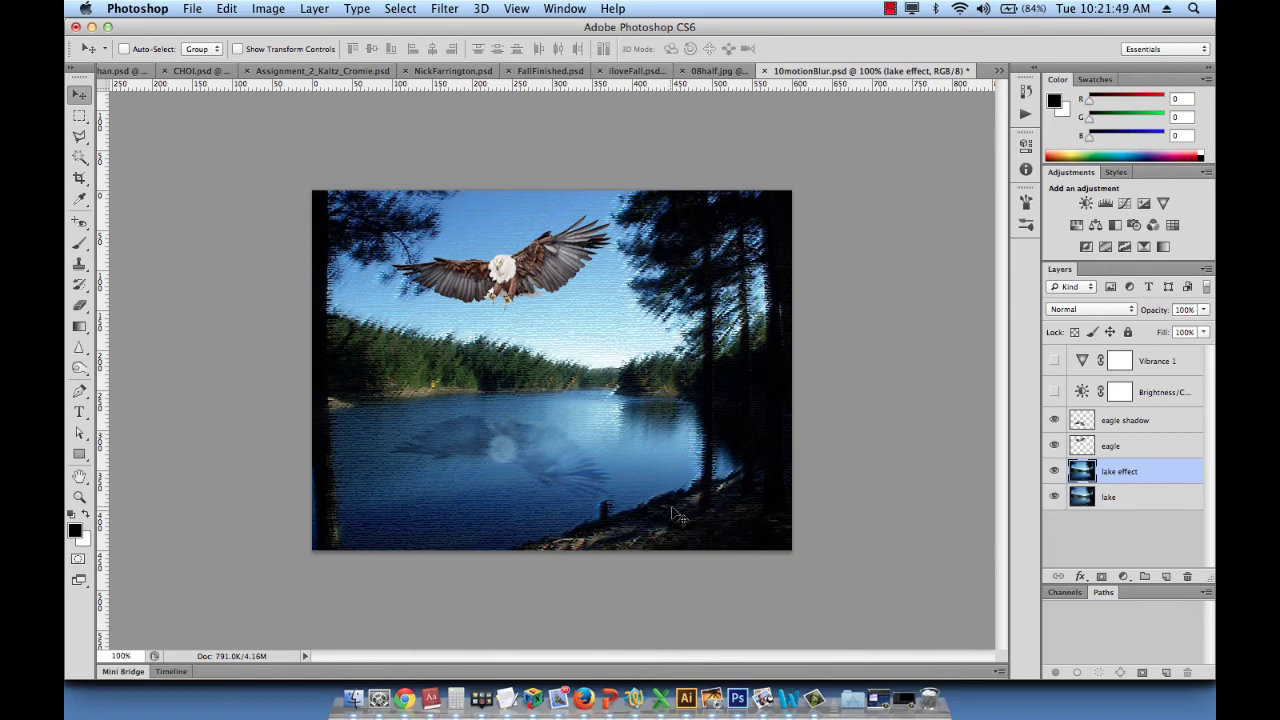
{"action": "left_click", "coordinate": [442, 8]}
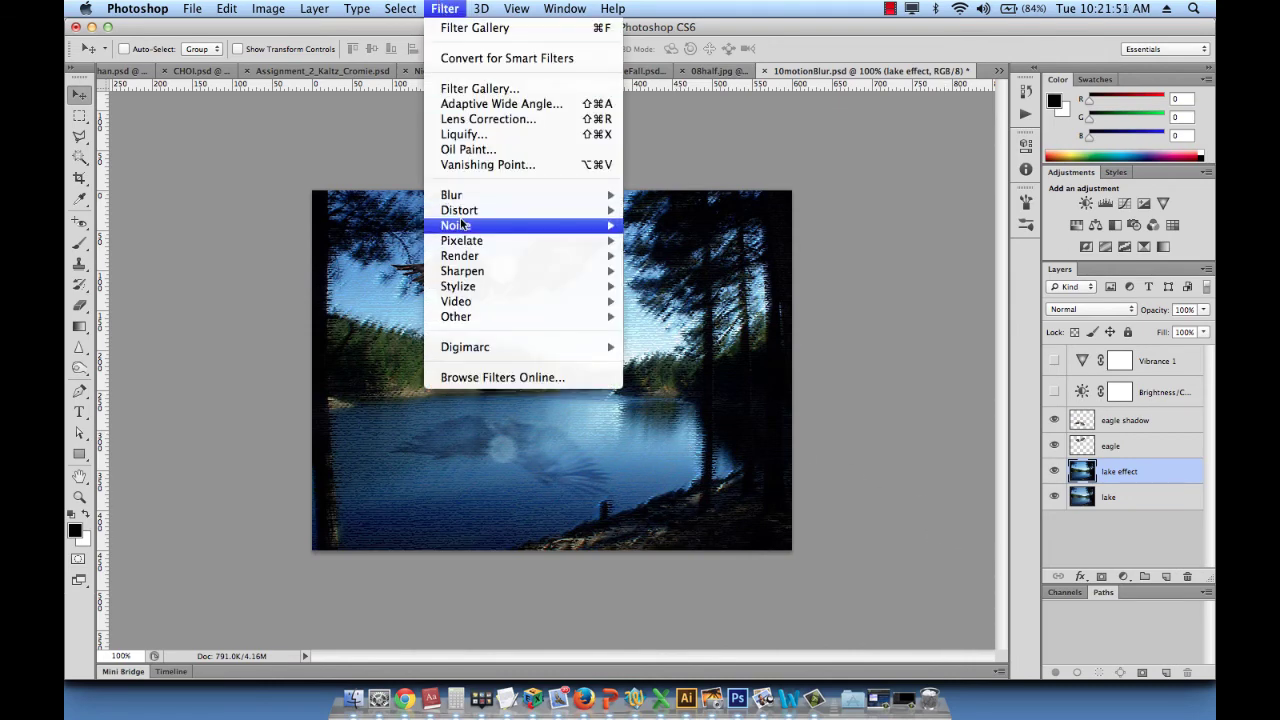
{"action": "left_click", "coordinate": [476, 28]}
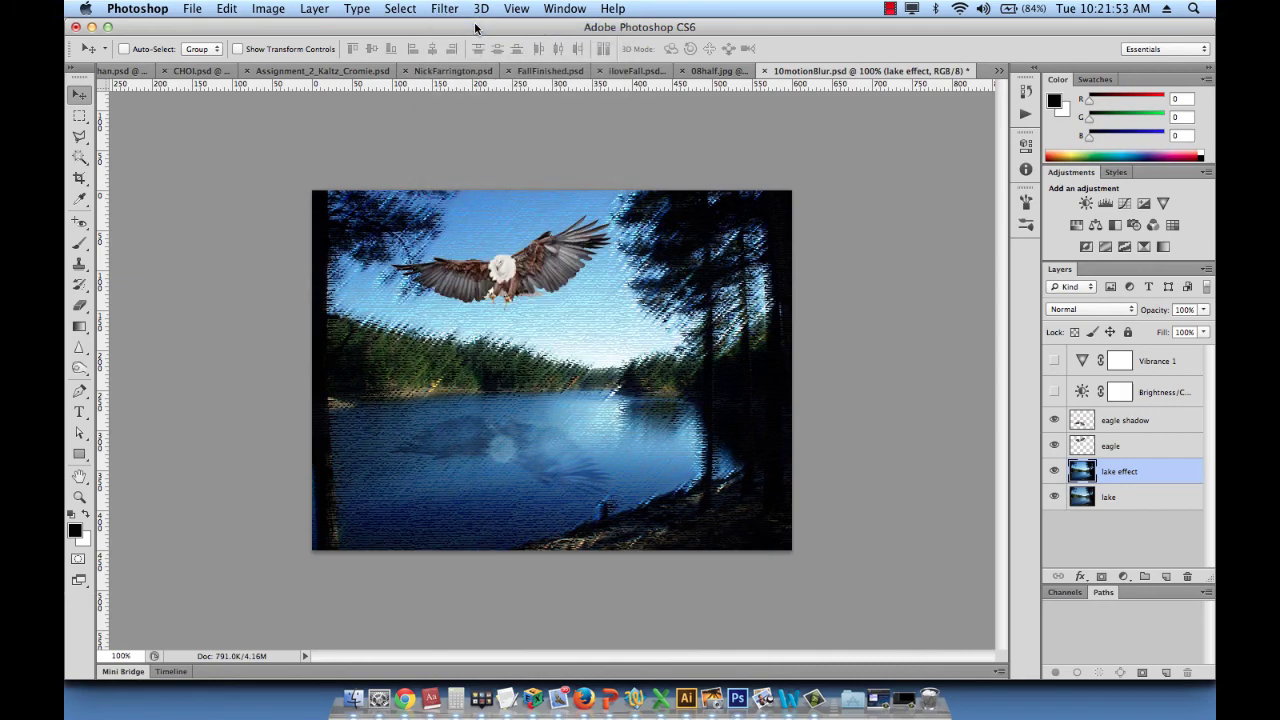
{"action": "left_click", "coordinate": [462, 9]}
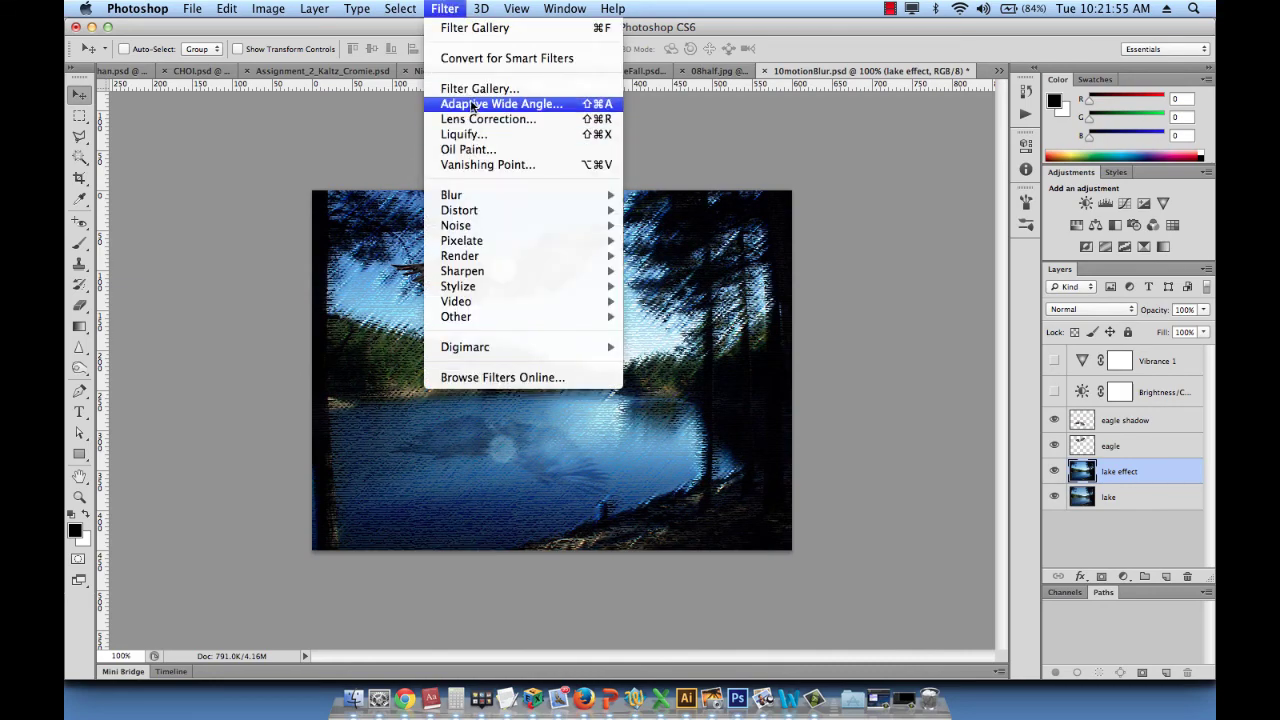
- Open the Filter Gallery and preview Crosshatch, Dark Strokes and Sprayed Strokes
{"action": "left_click", "coordinate": [470, 86]}
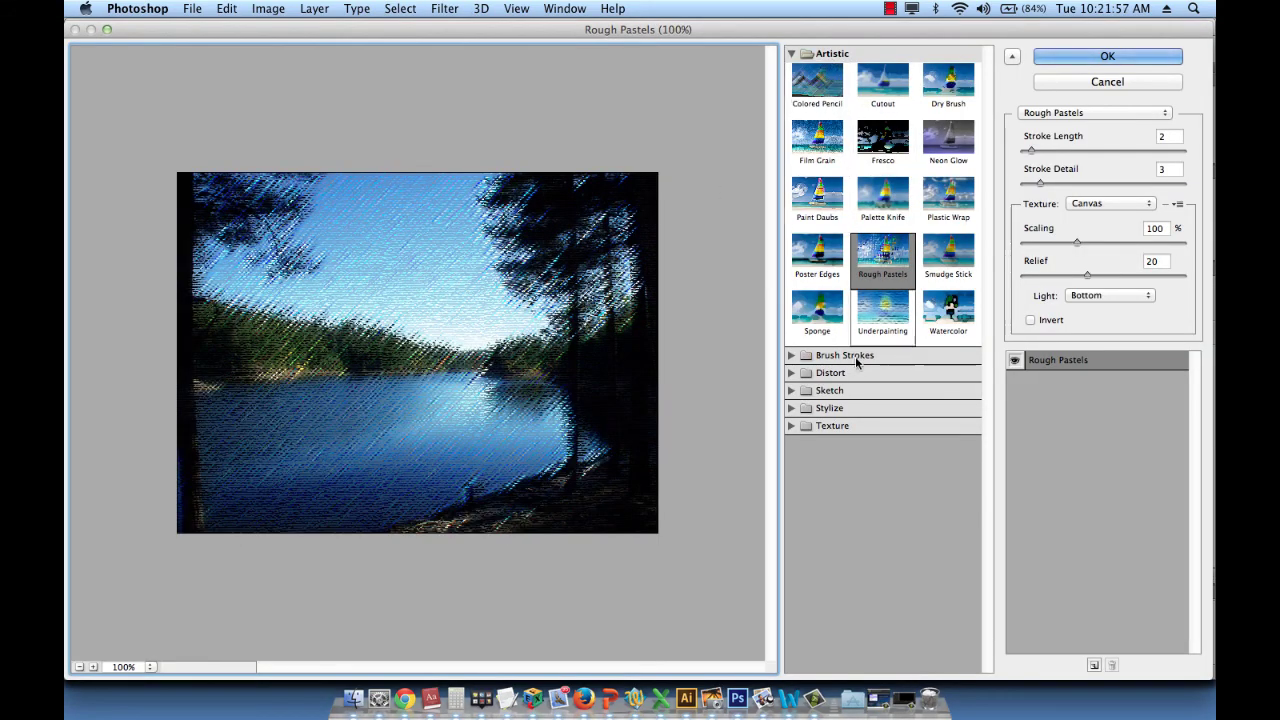
{"action": "left_click", "coordinate": [792, 55]}
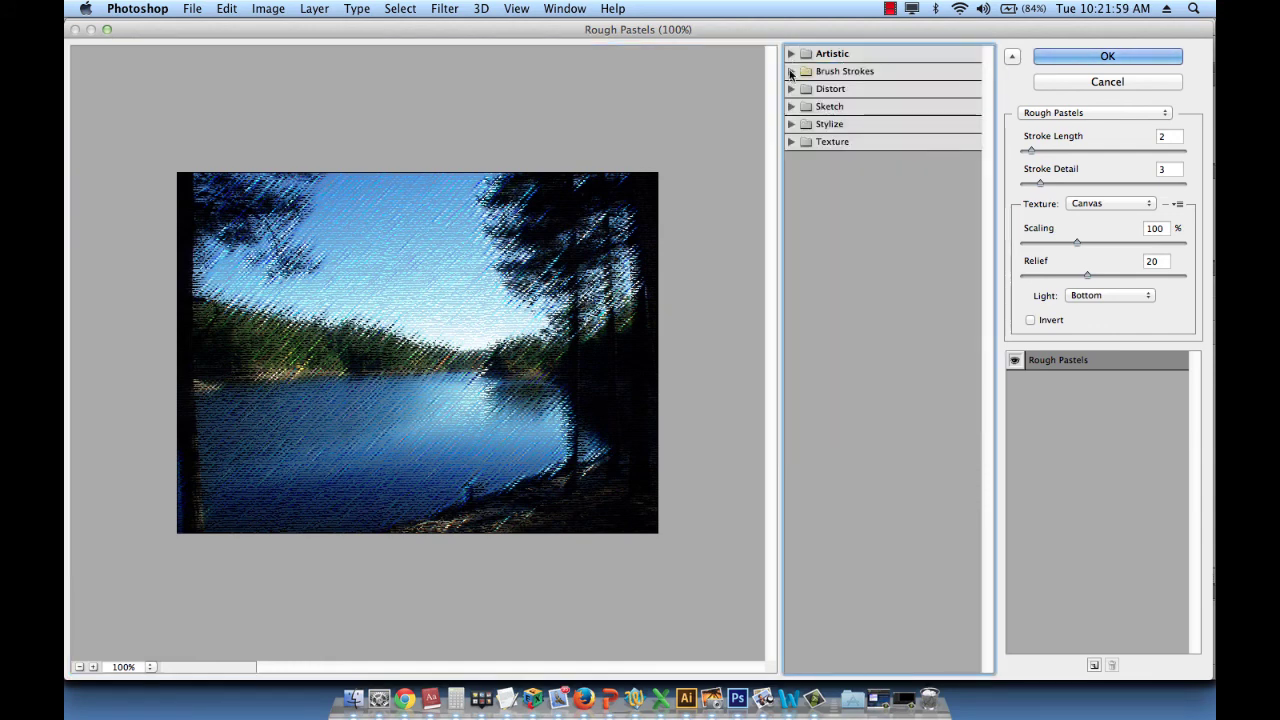
{"action": "left_click", "coordinate": [791, 71]}
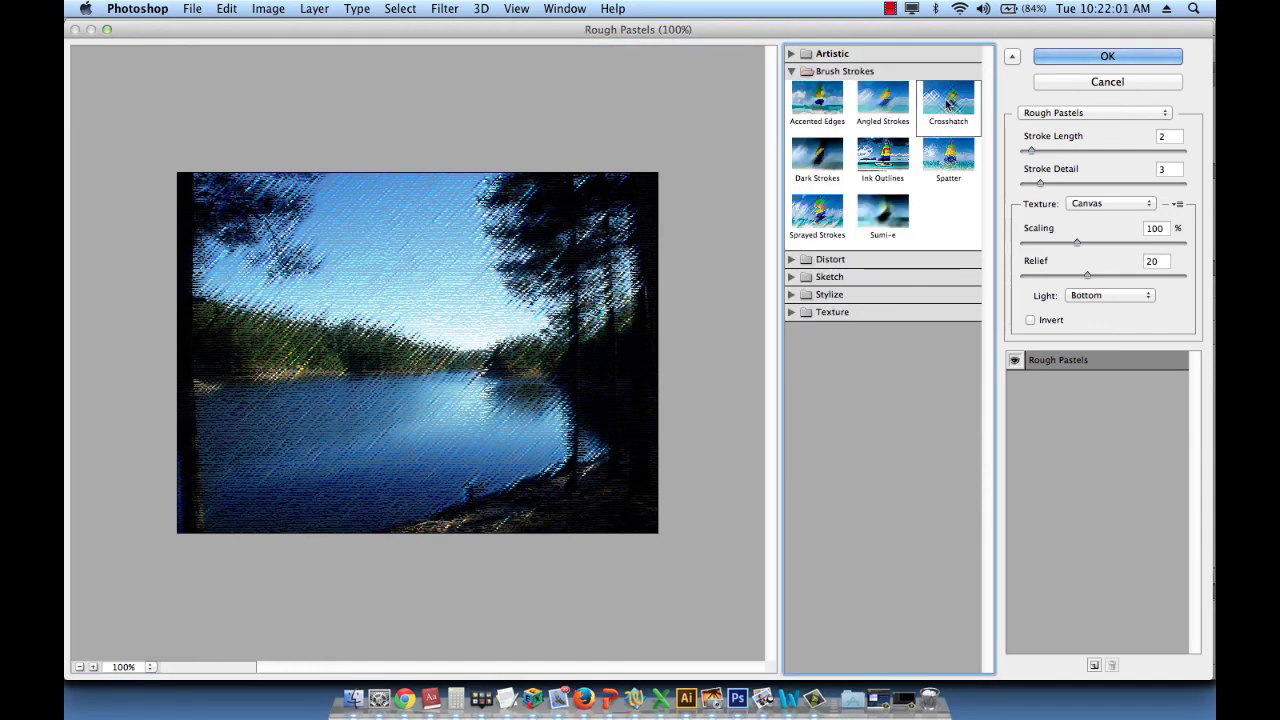
{"action": "left_click", "coordinate": [948, 103]}
{"action": "left_click", "coordinate": [817, 155]}
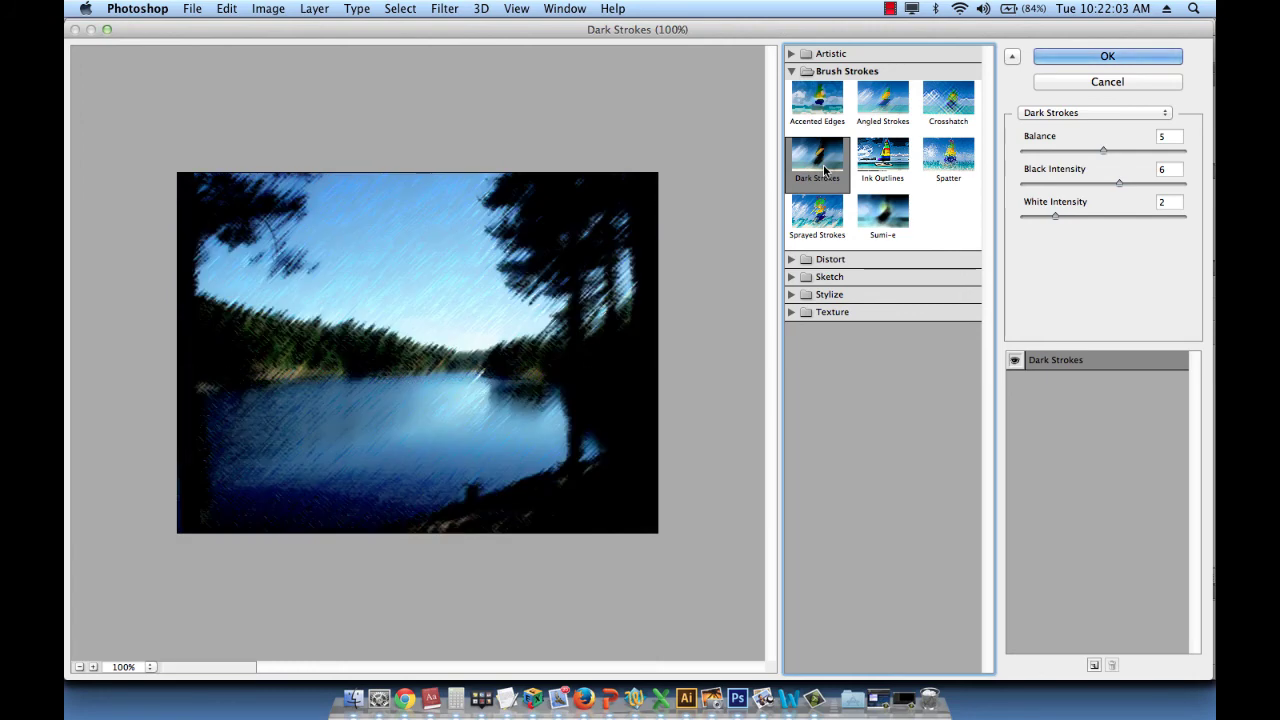
{"action": "left_click", "coordinate": [817, 212]}
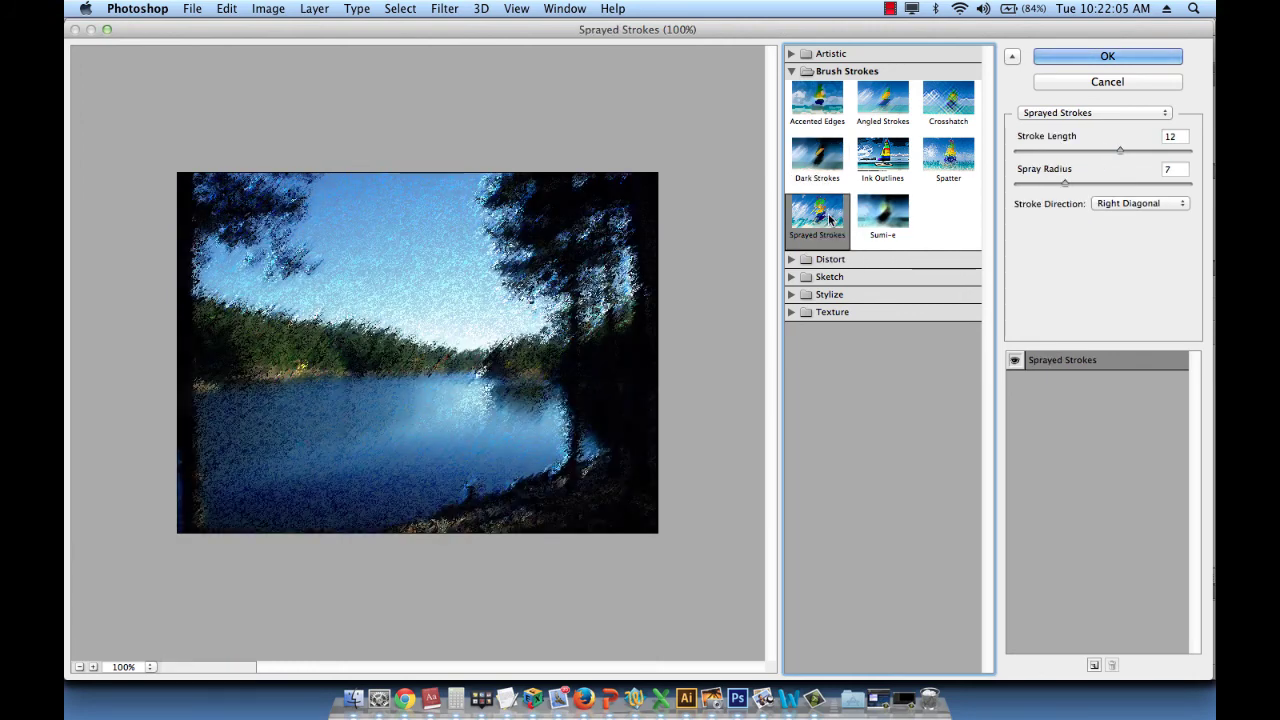
{"action": "left_click", "coordinate": [791, 71]}
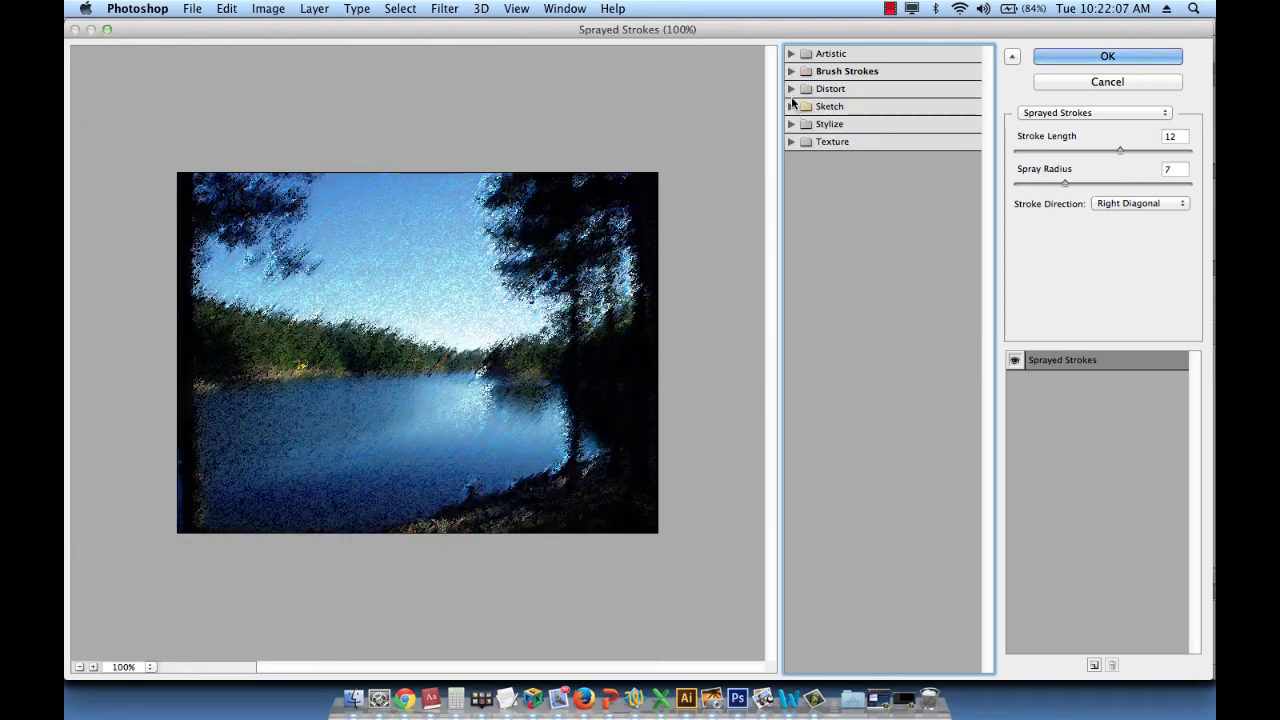
- Preview Diffuse Glow, Glass, Chrome, Graphic Pen, Photocopy and Note Paper effects
{"action": "left_click", "coordinate": [791, 89]}
{"action": "left_click", "coordinate": [817, 117]}
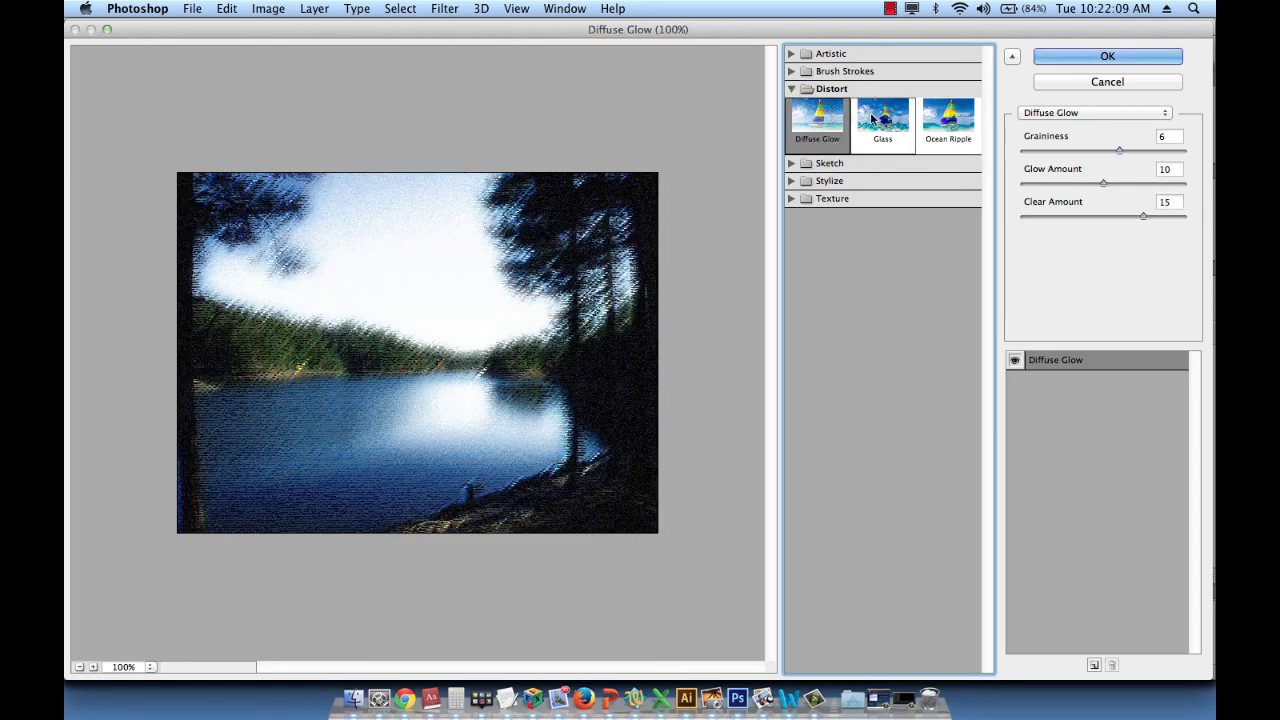
{"action": "left_click", "coordinate": [882, 117]}
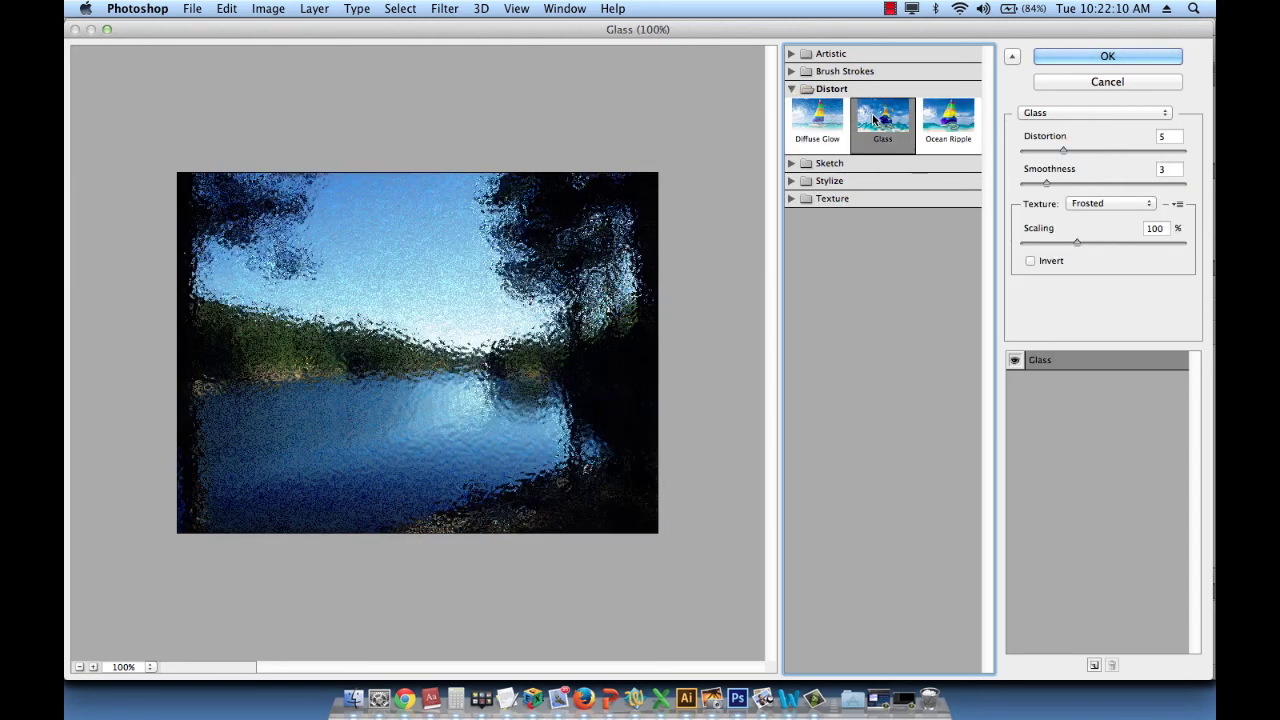
{"action": "left_click", "coordinate": [791, 89]}
{"action": "left_click", "coordinate": [791, 106]}
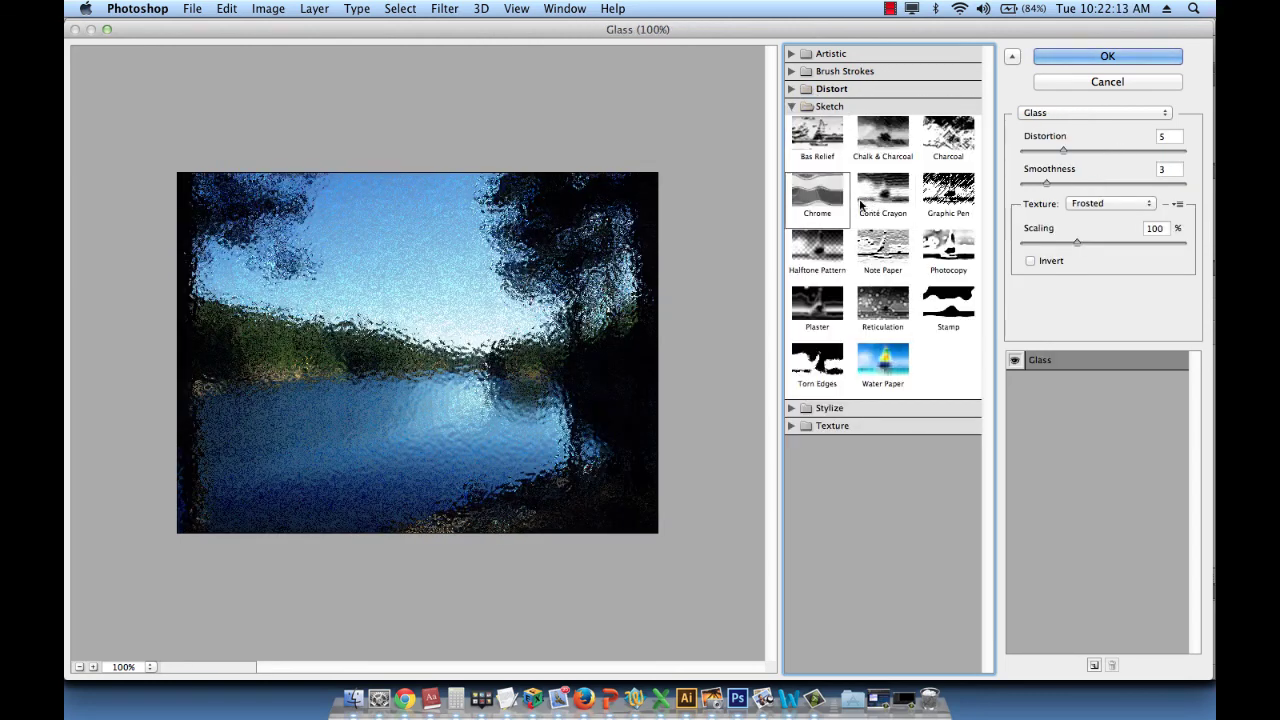
{"action": "left_click", "coordinate": [817, 195]}
{"action": "left_click", "coordinate": [942, 198]}
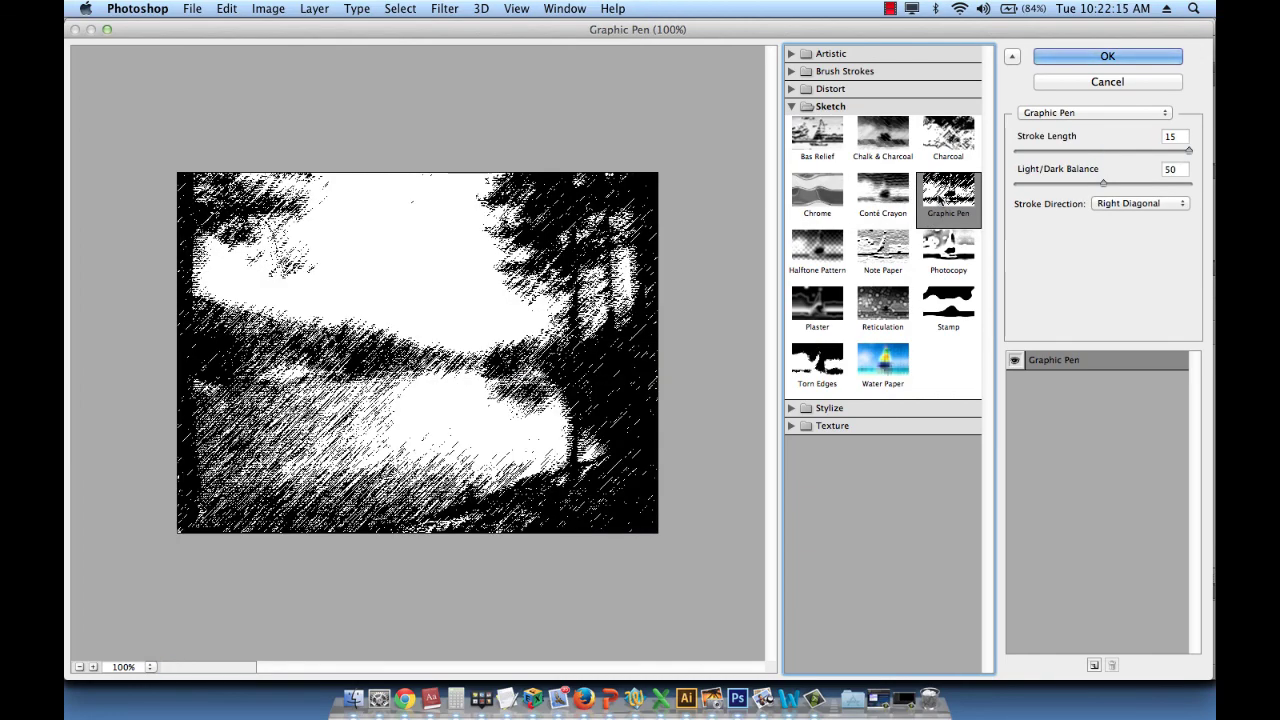
{"action": "left_click", "coordinate": [951, 262]}
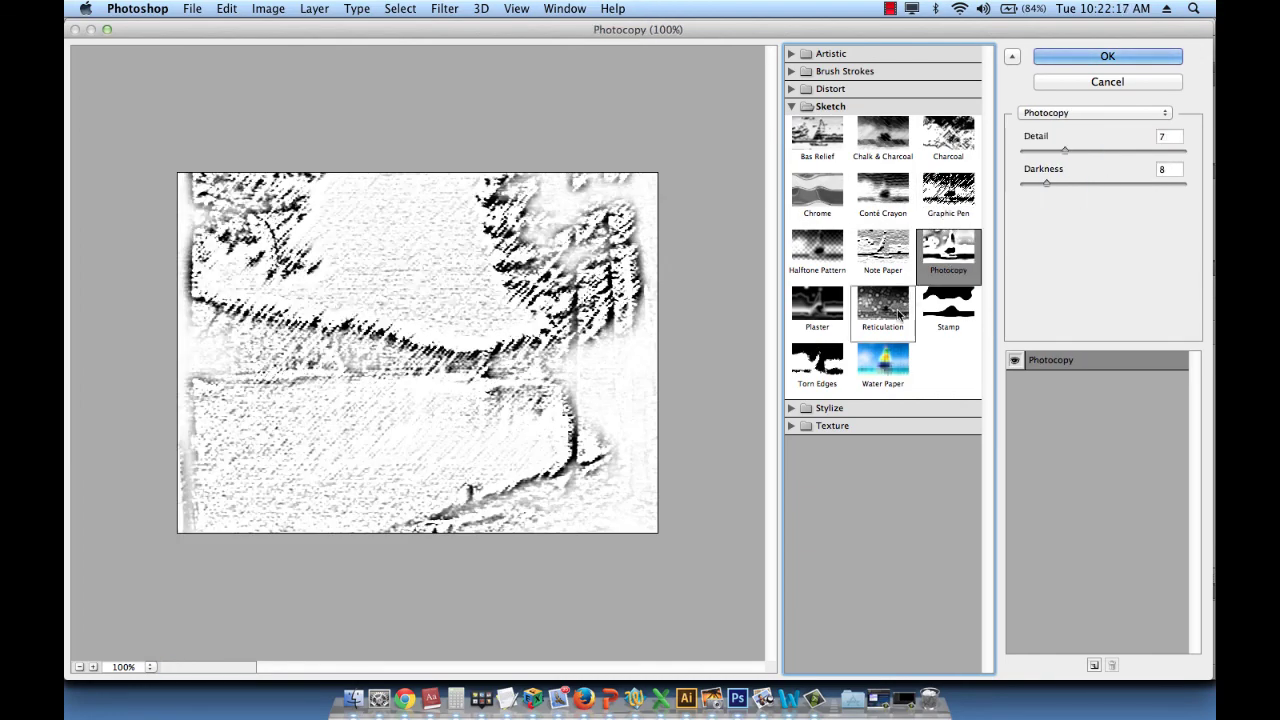
{"action": "left_click", "coordinate": [882, 255]}
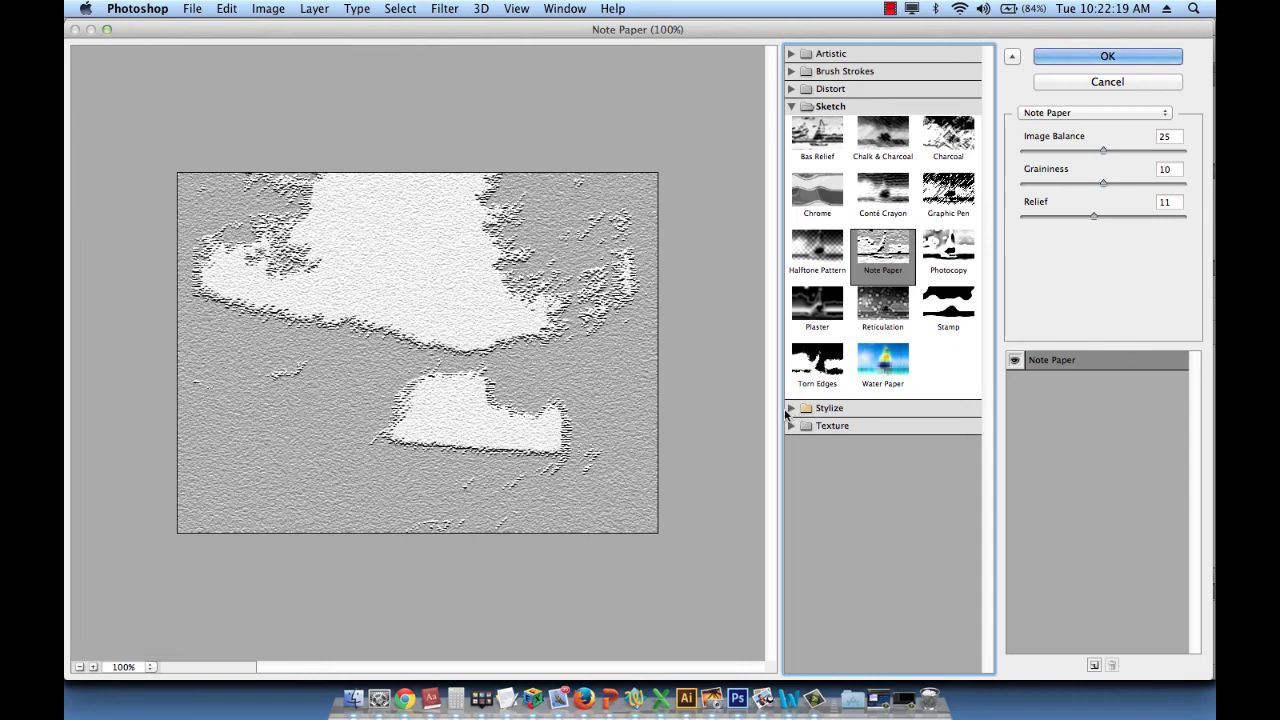
{"action": "left_click", "coordinate": [791, 106]}
- Preview Glowing Edges, Craquelure, Stained Glass and Grain, then close the gallery unapplied
{"action": "left_click", "coordinate": [791, 124]}
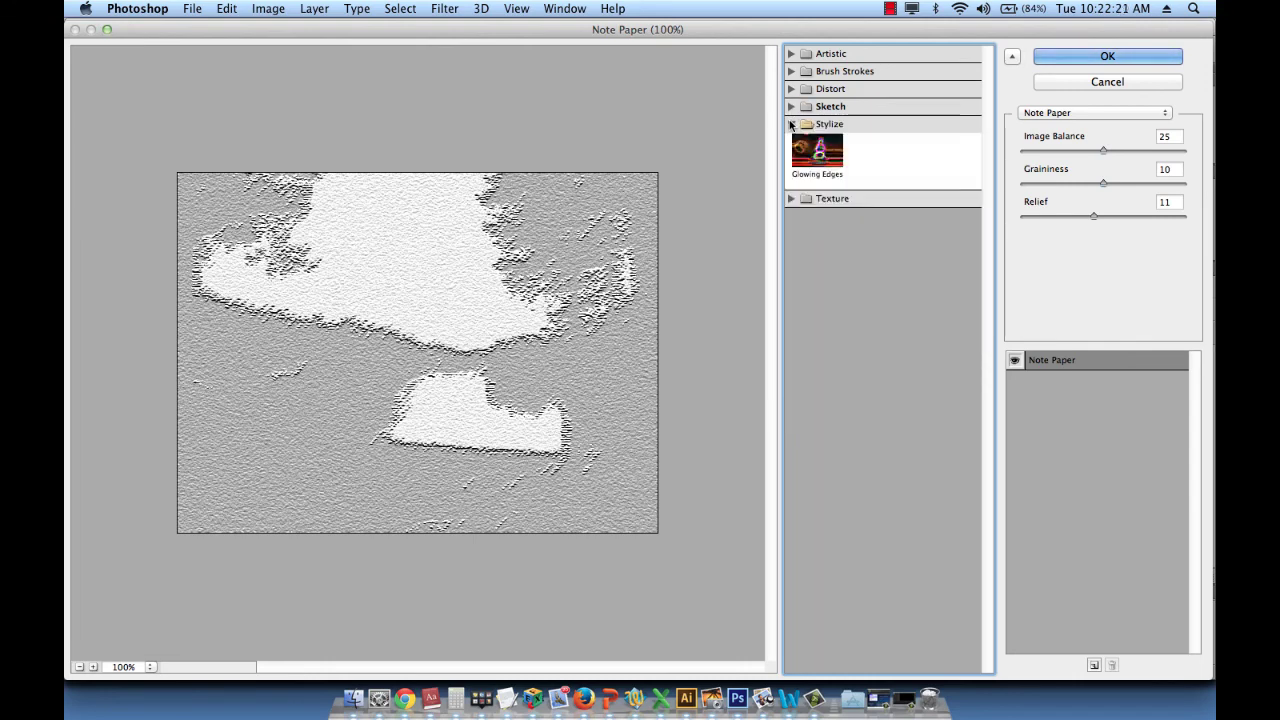
{"action": "left_click", "coordinate": [808, 147]}
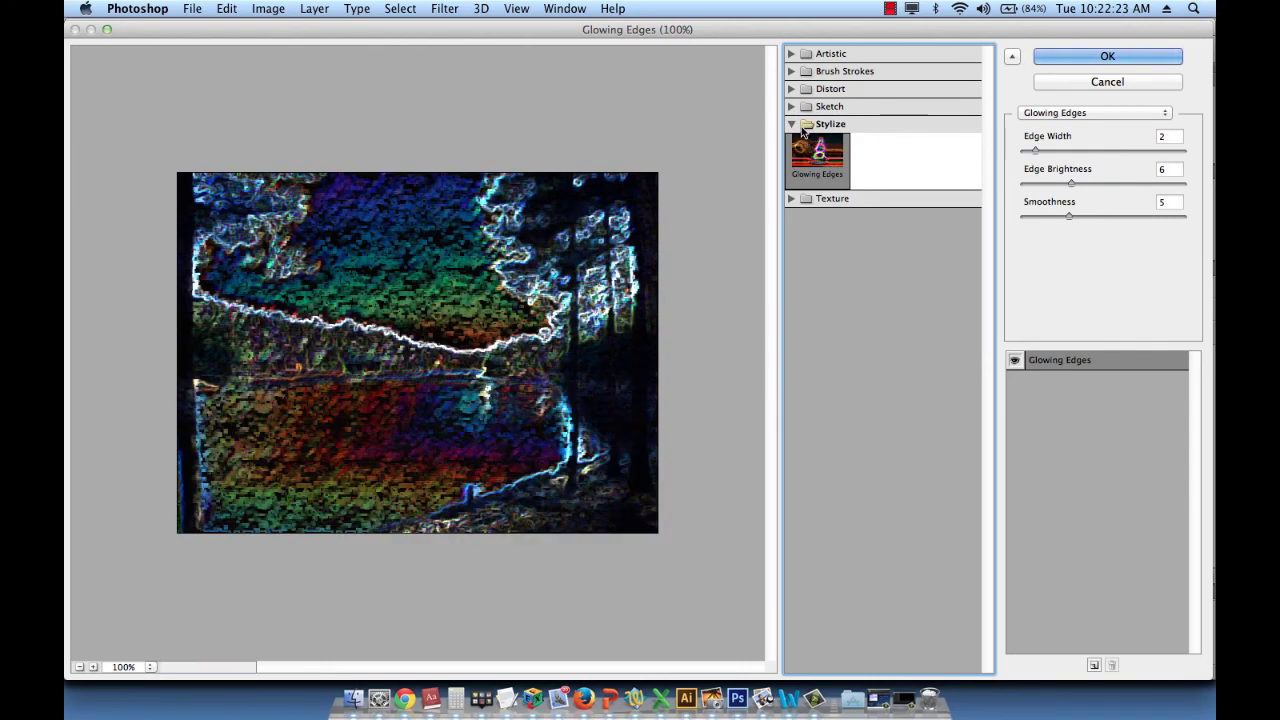
{"action": "left_click", "coordinate": [791, 124]}
{"action": "left_click", "coordinate": [790, 141]}
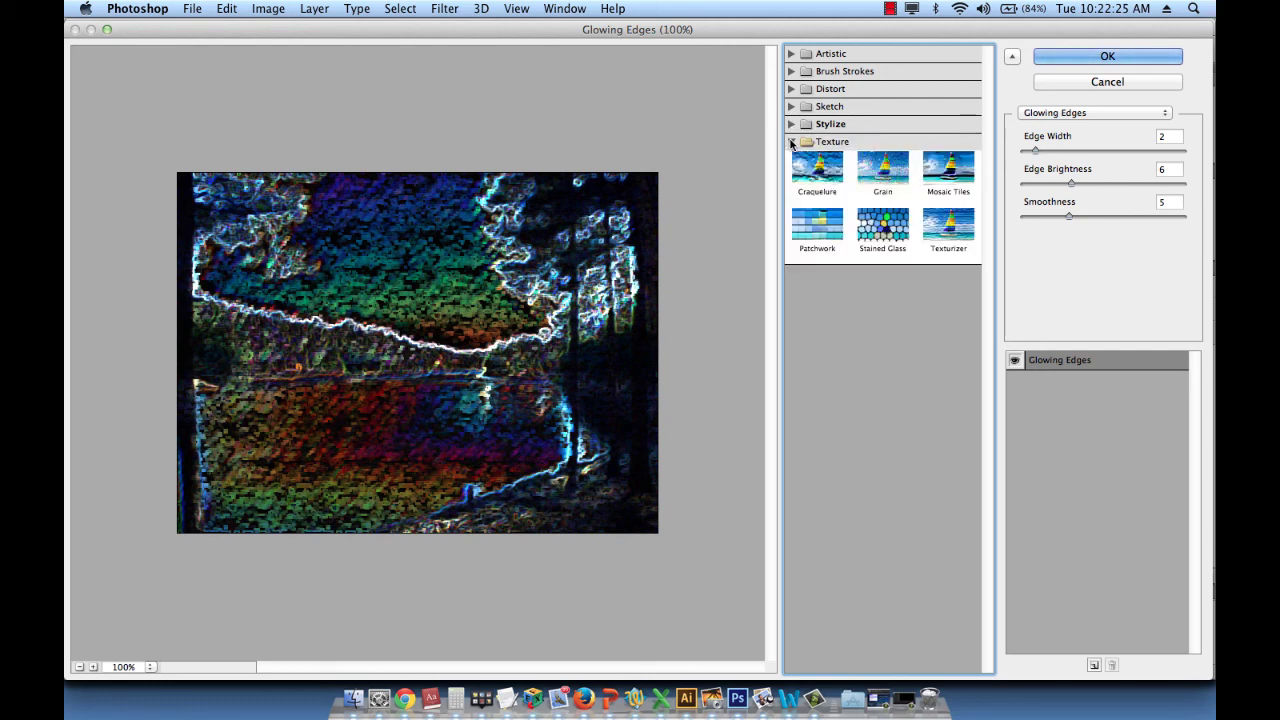
{"action": "left_click", "coordinate": [829, 182]}
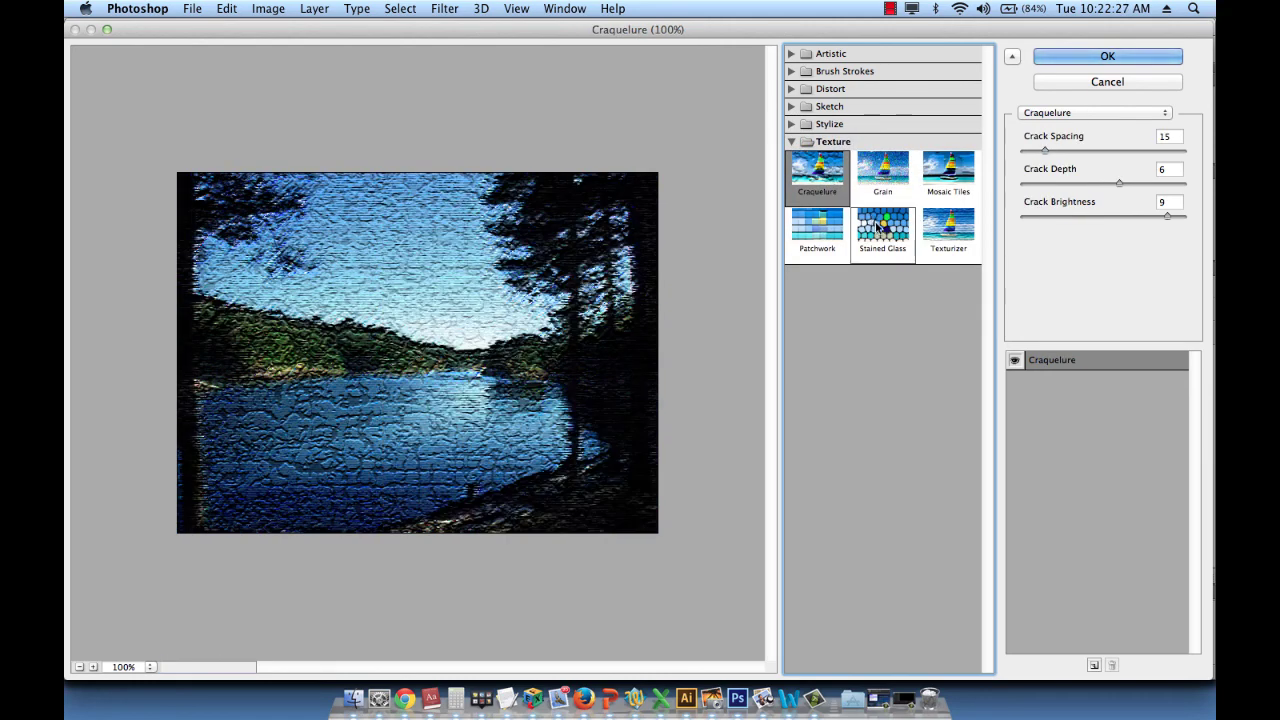
{"action": "left_click", "coordinate": [878, 226]}
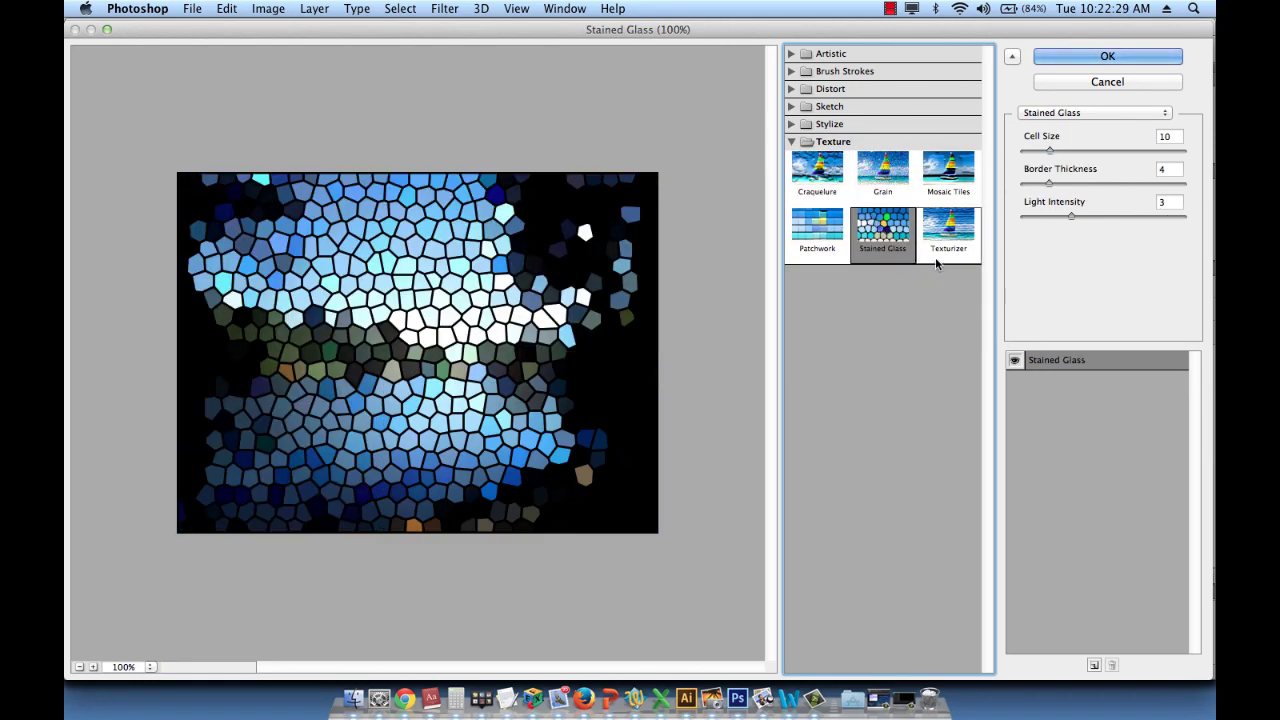
{"action": "left_click", "coordinate": [898, 183]}
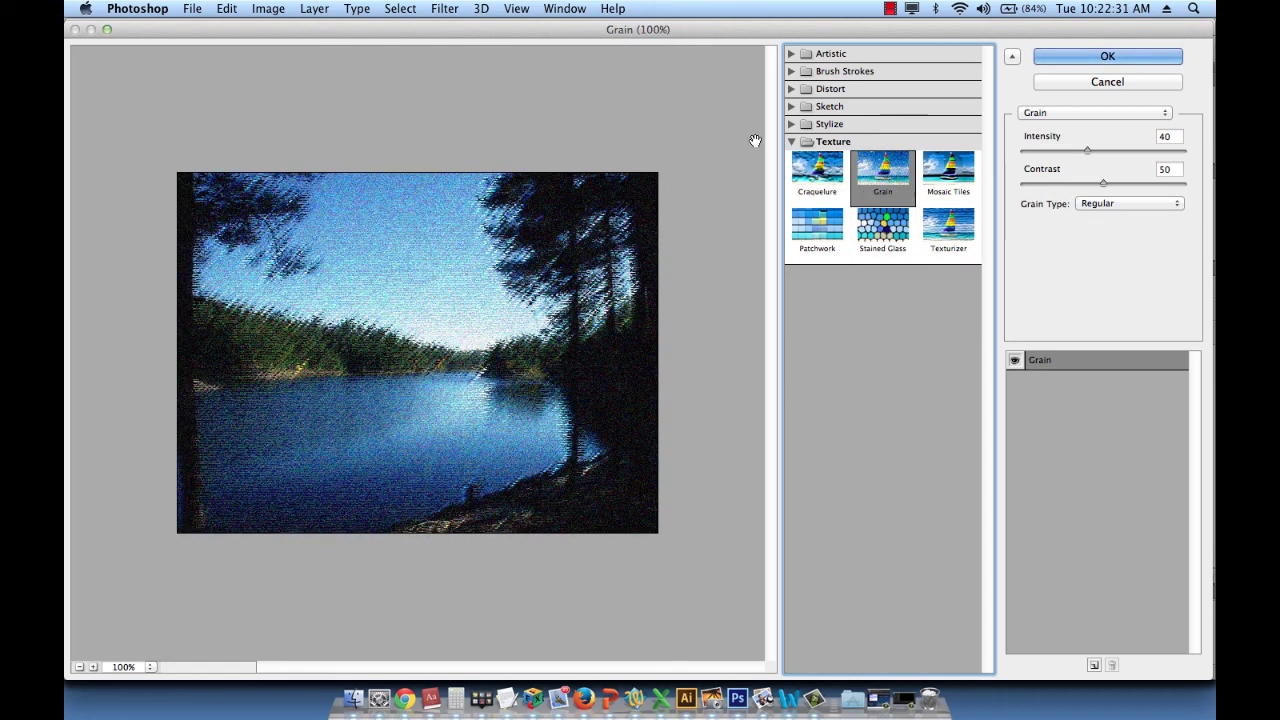
{"action": "left_click", "coordinate": [808, 142]}
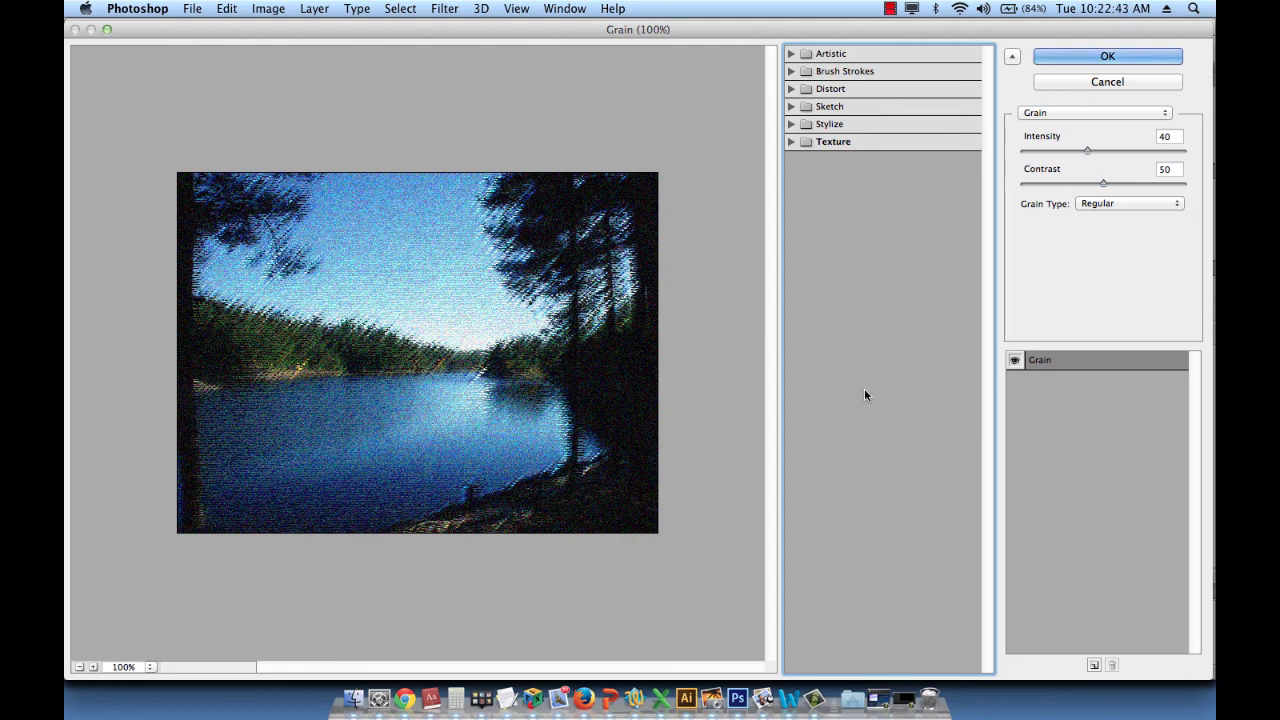
{"action": "left_click", "coordinate": [1088, 84]}
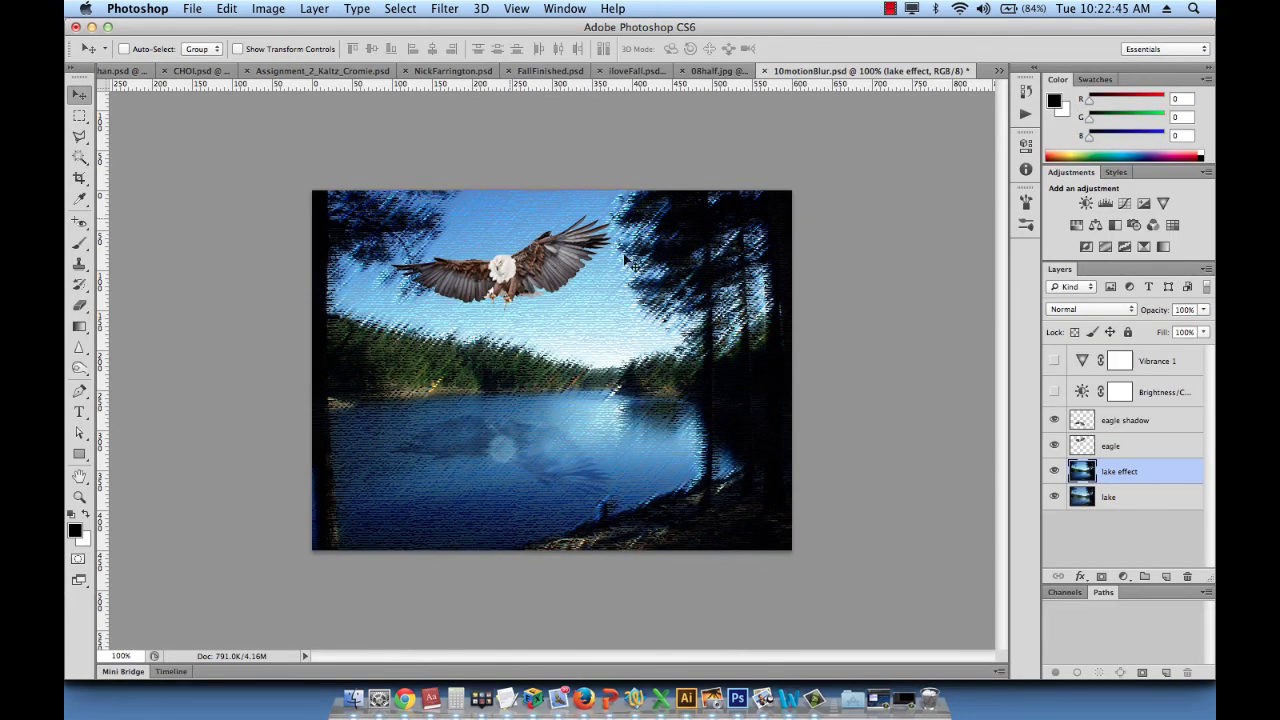